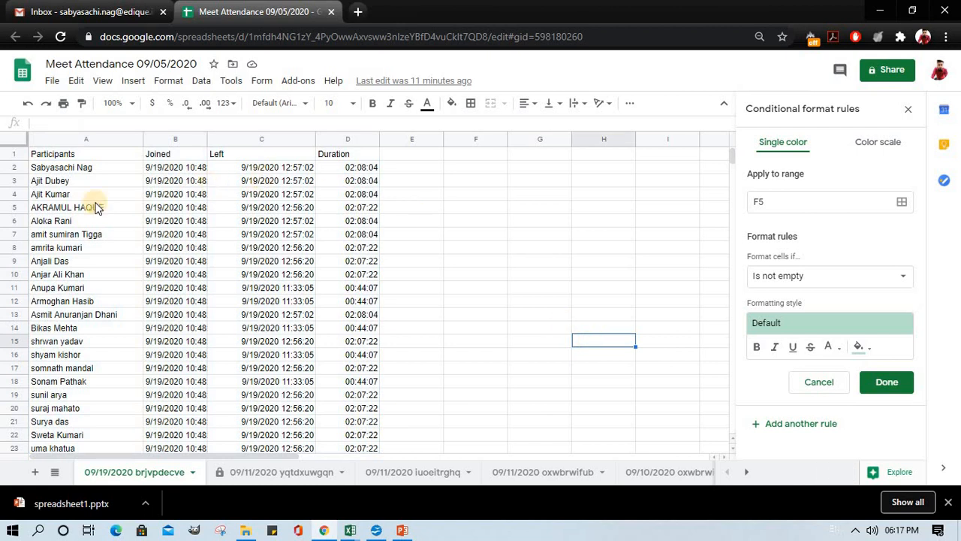
# - Save the conditional format rule on F5 for cells that are not empty, using a blue fill colour
pyautogui.moveTo(41, 154); pyautogui.dragTo(373, 449)
pyautogui.click(169, 81)
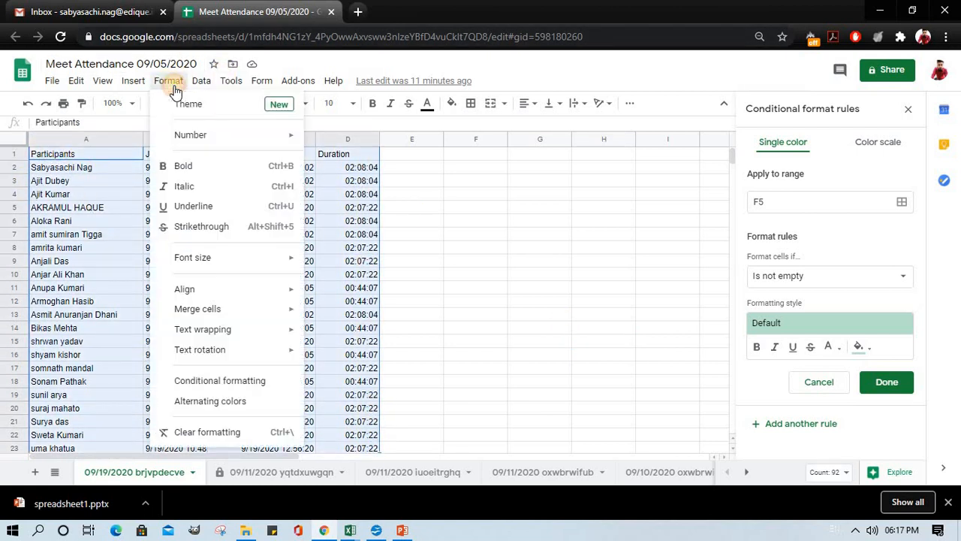
pyautogui.click(220, 383)
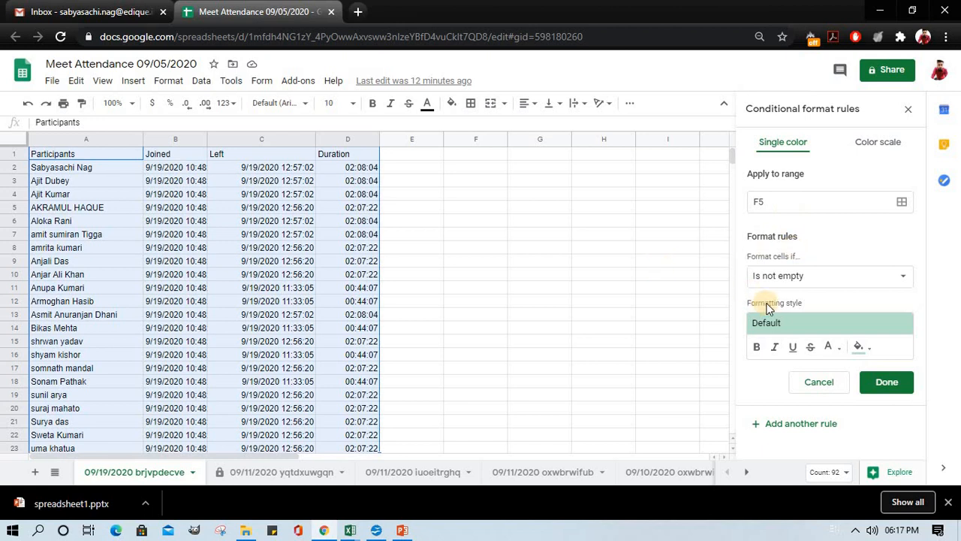
pyautogui.click(859, 347)
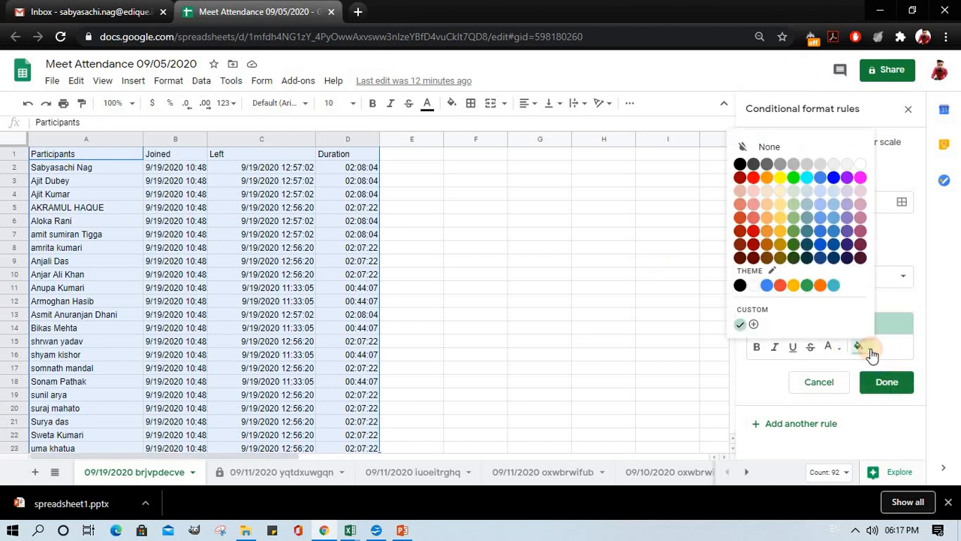
pyautogui.click(822, 184)
pyautogui.click(887, 385)
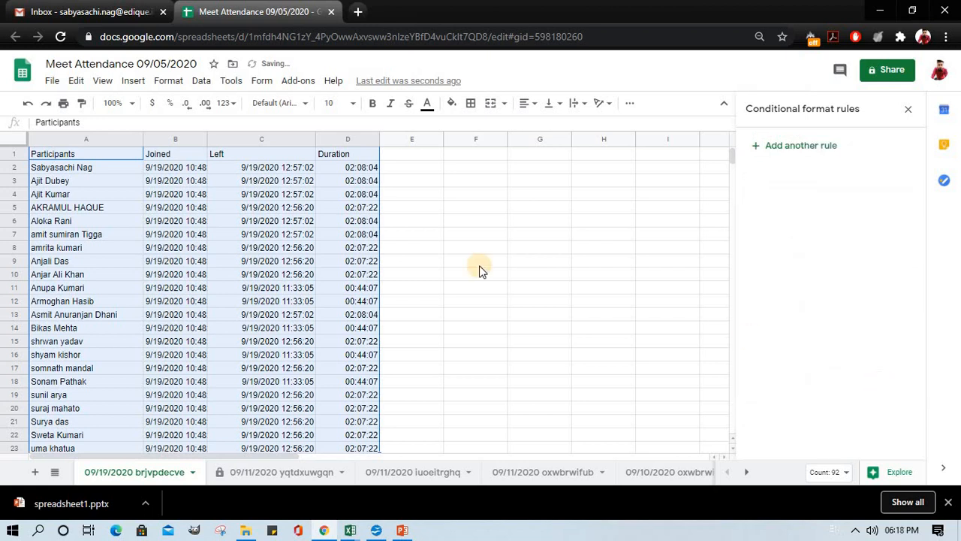
pyautogui.scroll(-2, 177, 308)
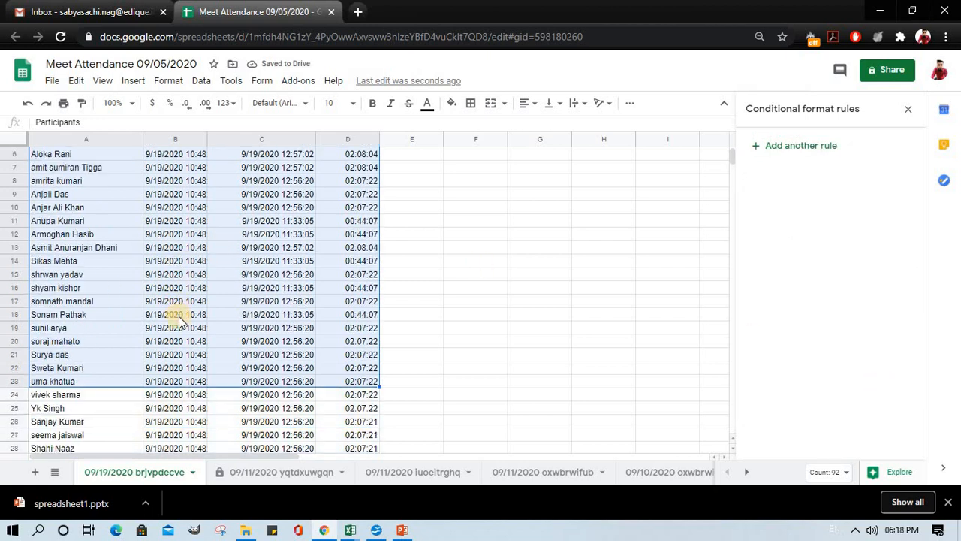
pyautogui.scroll(2, 180, 323)
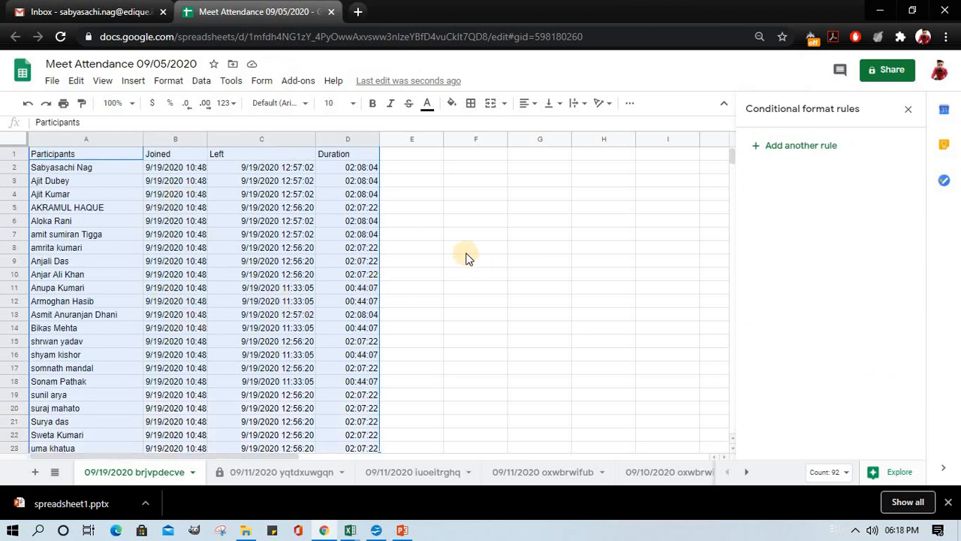
# - Add a conditional format rule to A1:D23 that fills cells blue when their text contains "name"
pyautogui.click(760, 146)
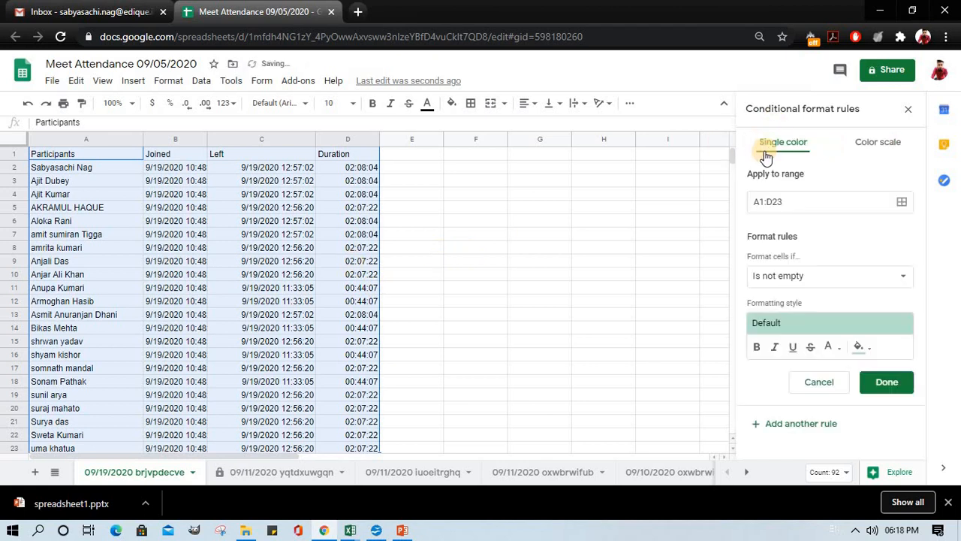
pyautogui.click(899, 277)
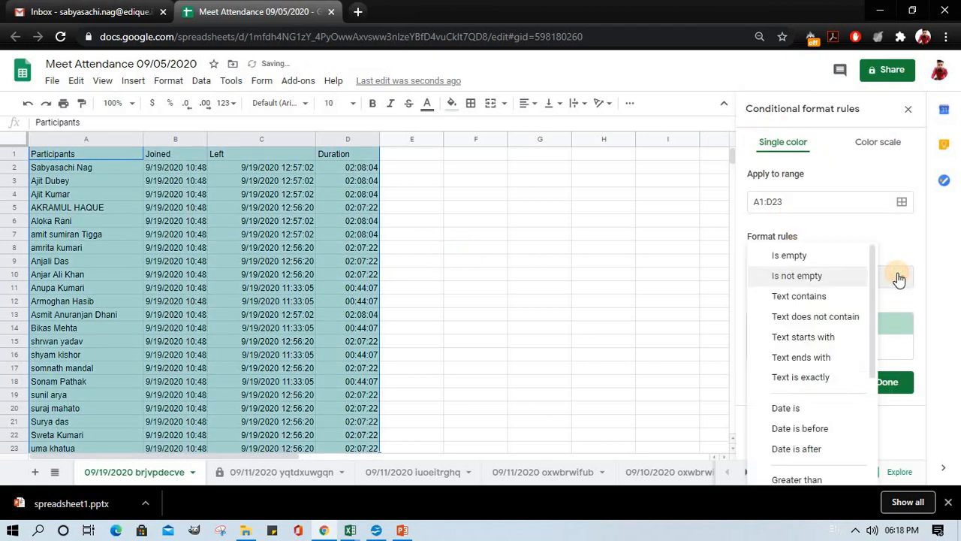
pyautogui.click(808, 297)
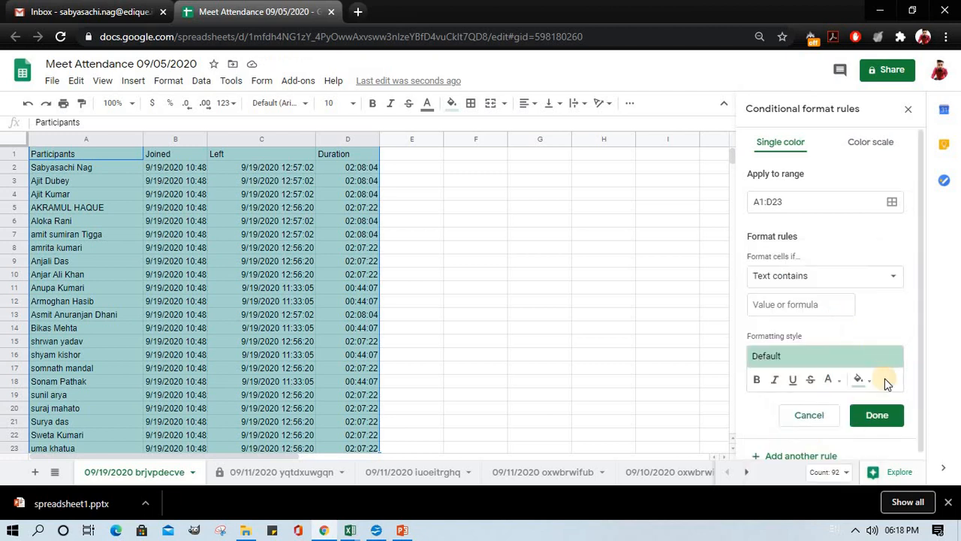
pyautogui.click(859, 383)
pyautogui.click(818, 268)
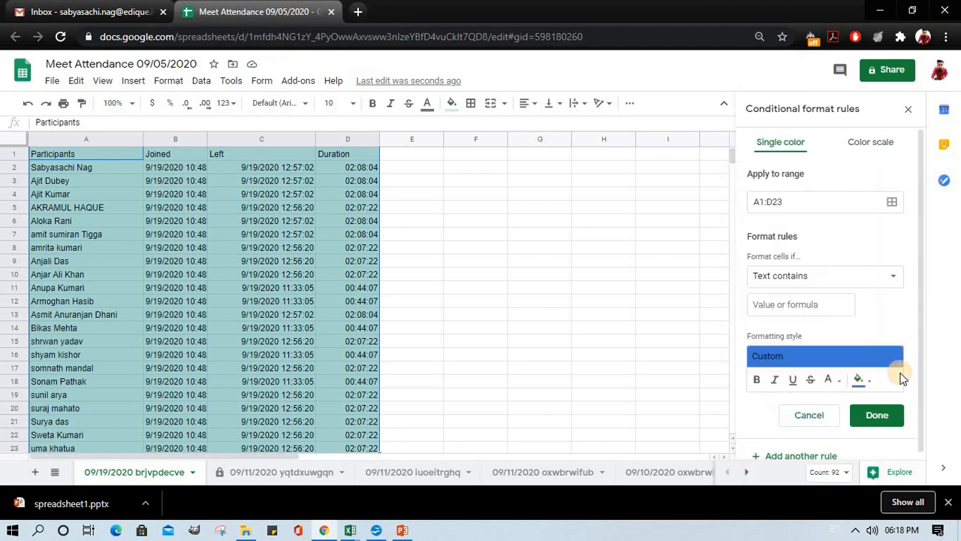
pyautogui.click(872, 420)
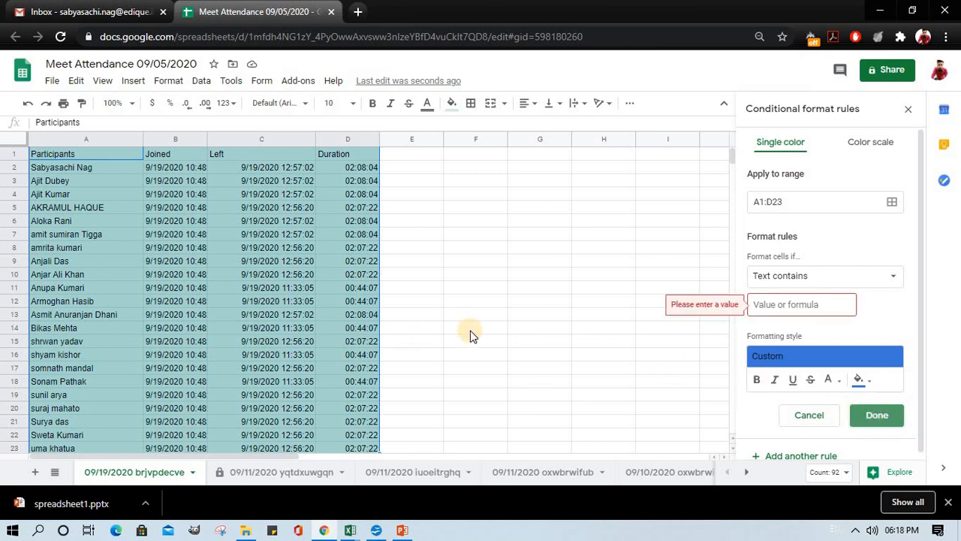
pyautogui.click(767, 304)
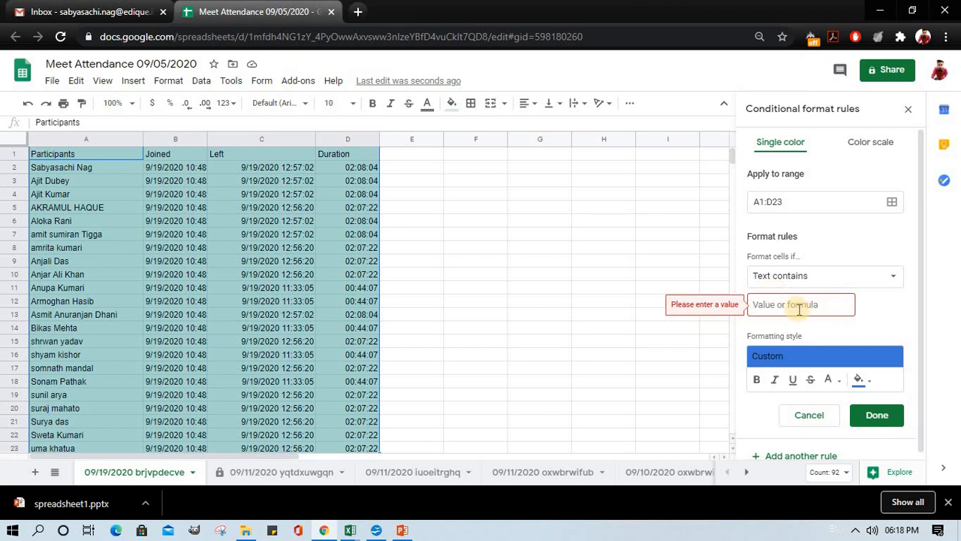
pyautogui.write('ame')
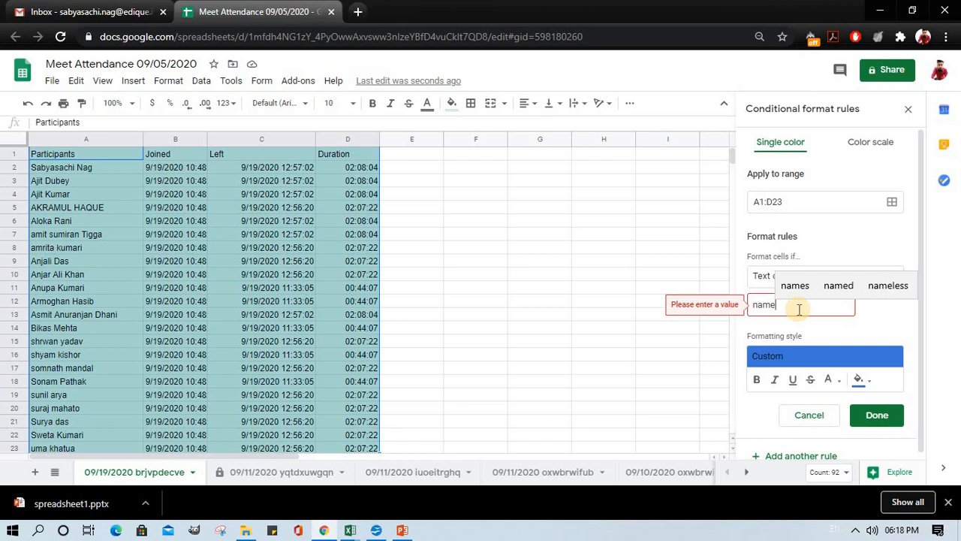
pyautogui.rightClick(799, 310)
pyautogui.click(877, 415)
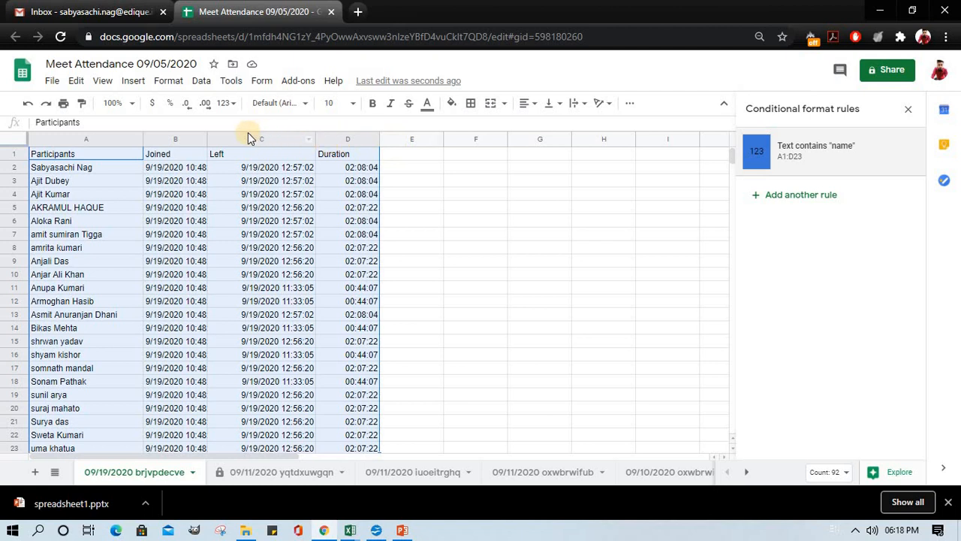
pyautogui.click(169, 82)
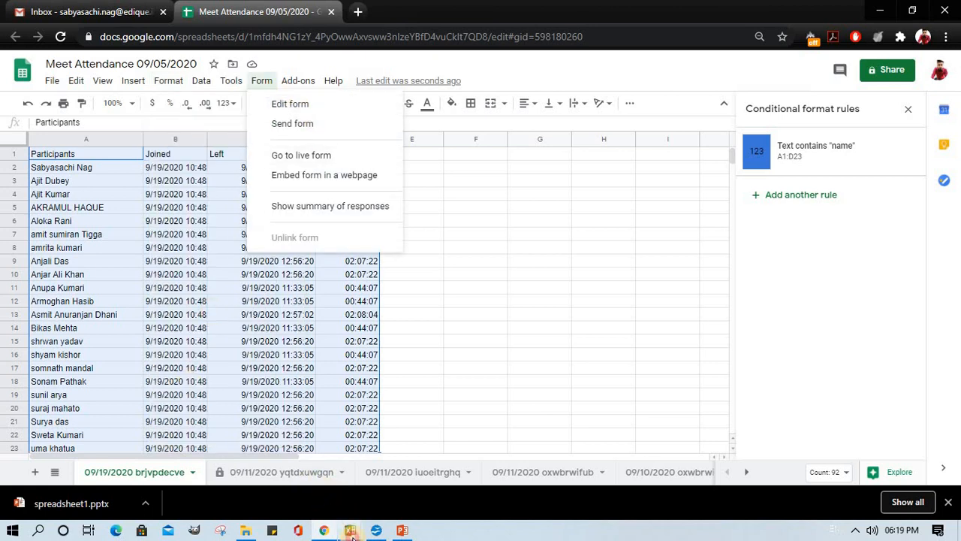
pyautogui.moveTo(351, 531)
pyautogui.click(376, 504)
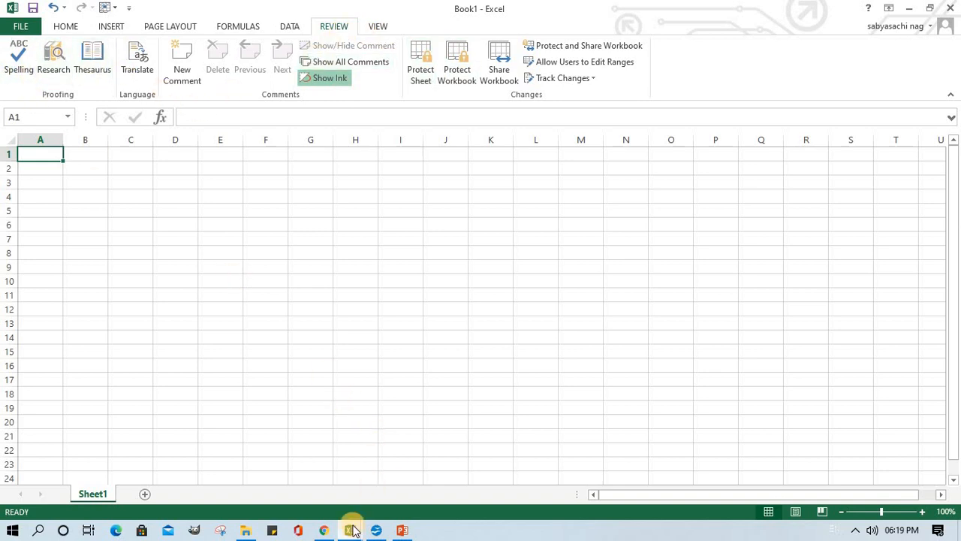
pyautogui.moveTo(324, 530)
pyautogui.click(300, 455)
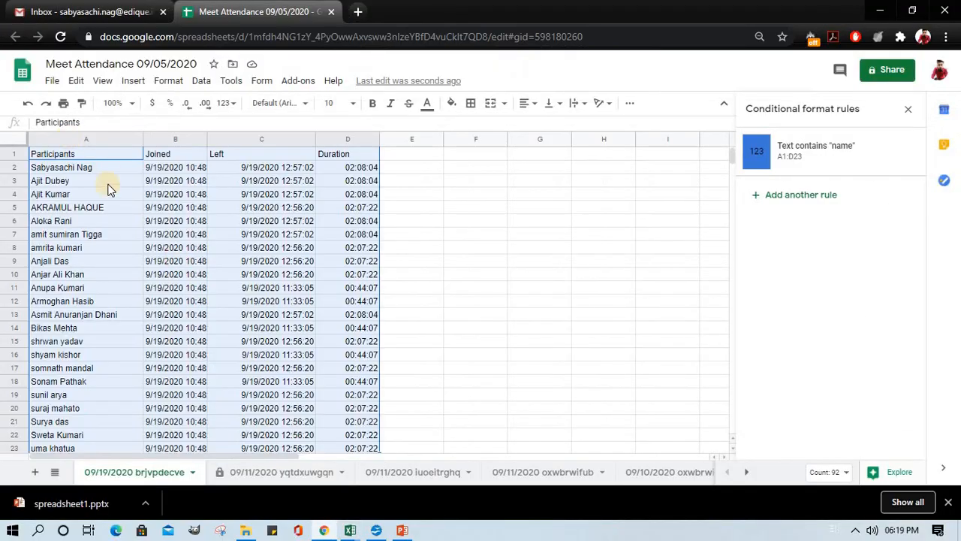
# - Copy the attendance range A1:D158, including its headers, and switch to the blank Book1 workbook in Excel
pyautogui.click(488, 260)
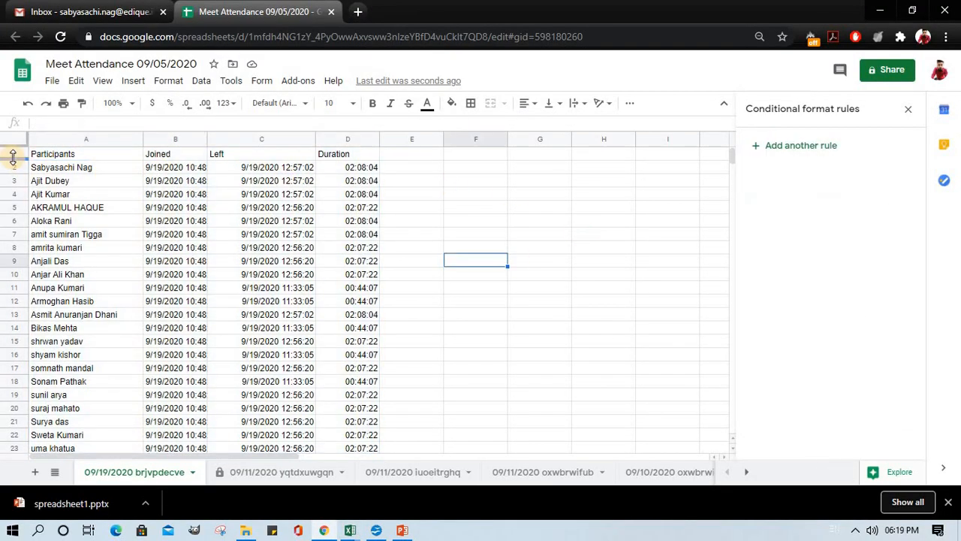
pyautogui.moveTo(60, 158); pyautogui.dragTo(329, 373)
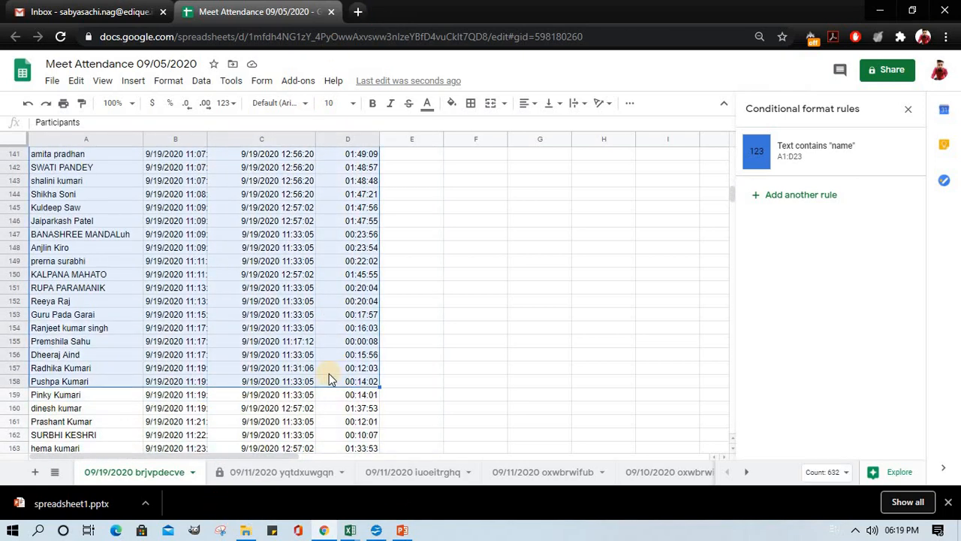
pyautogui.hotkey('ctrl', 'c')
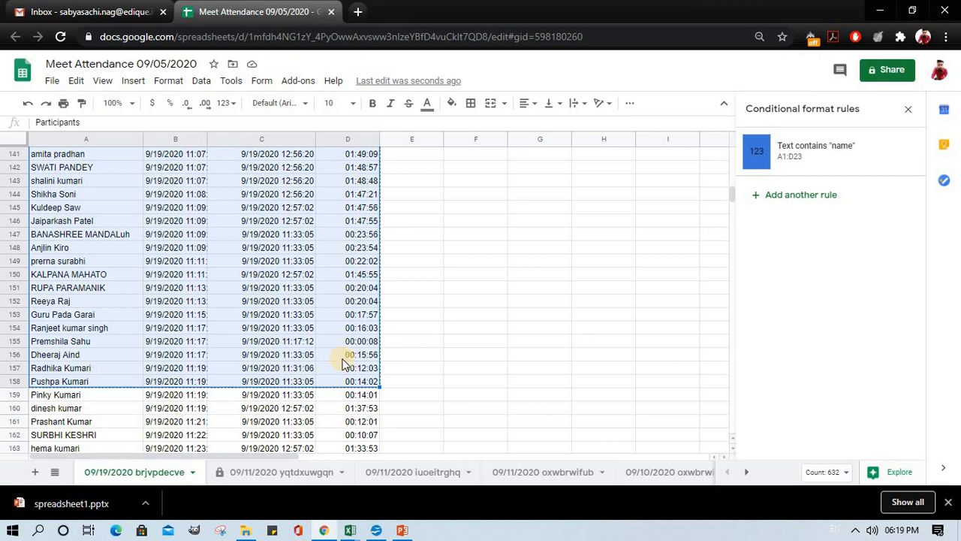
pyautogui.moveTo(353, 526)
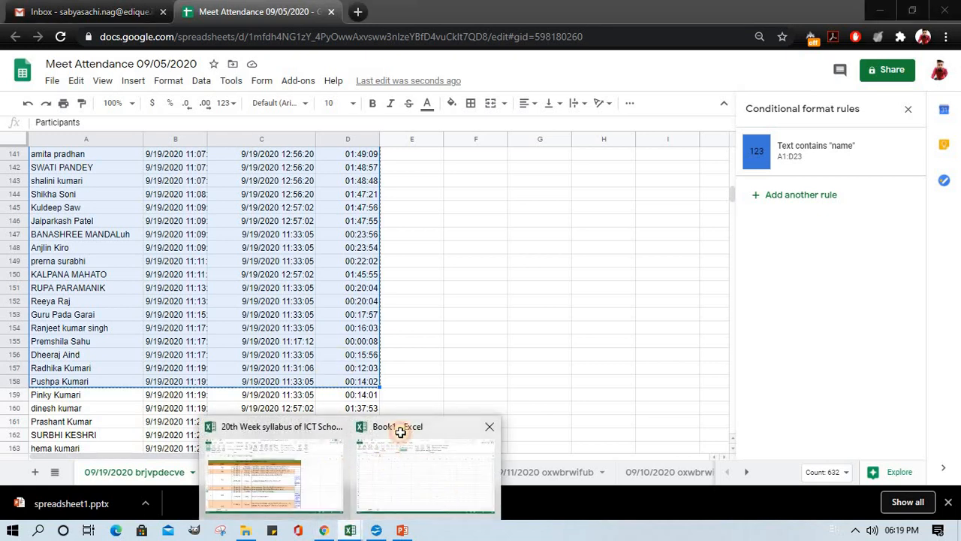
pyautogui.click(399, 491)
pyautogui.rightClick(40, 159)
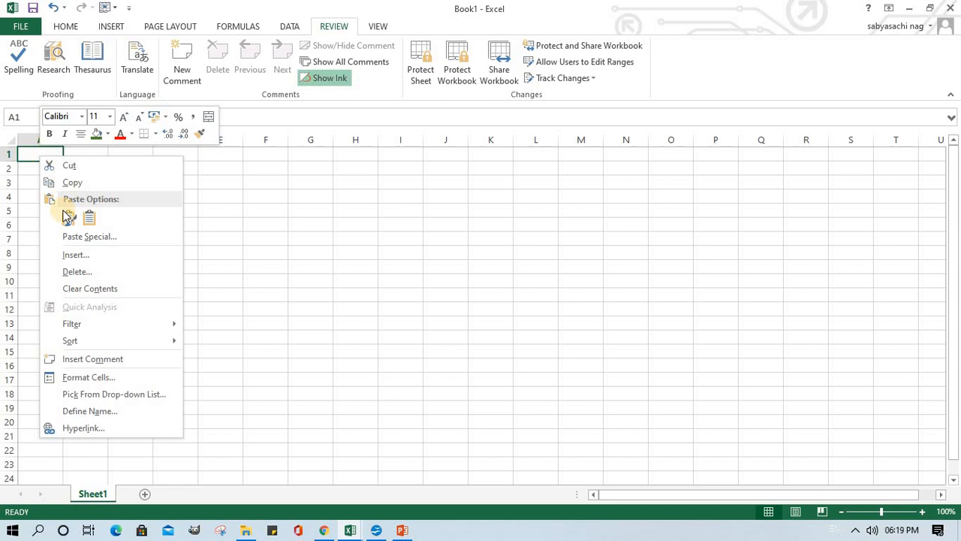
pyautogui.click(88, 239)
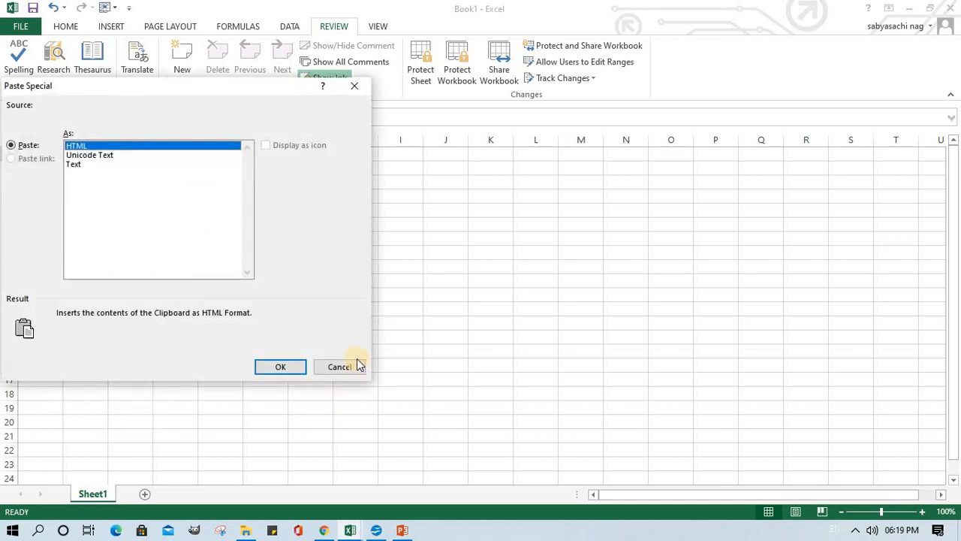
pyautogui.click(340, 366)
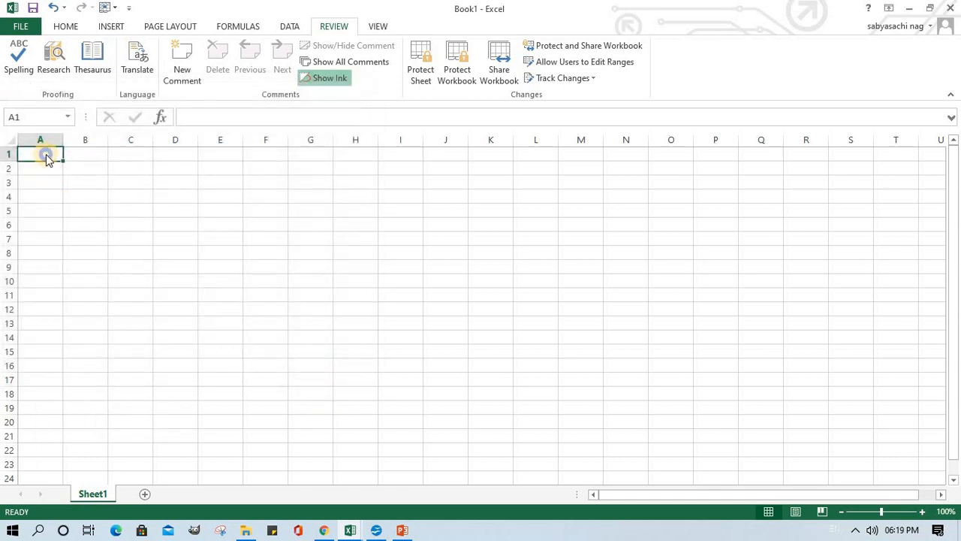
# - Paste the copied attendance data starting at cell A1 and widen columns A to D to fit the full entries
pyautogui.rightClick(46, 155)
pyautogui.click(92, 216)
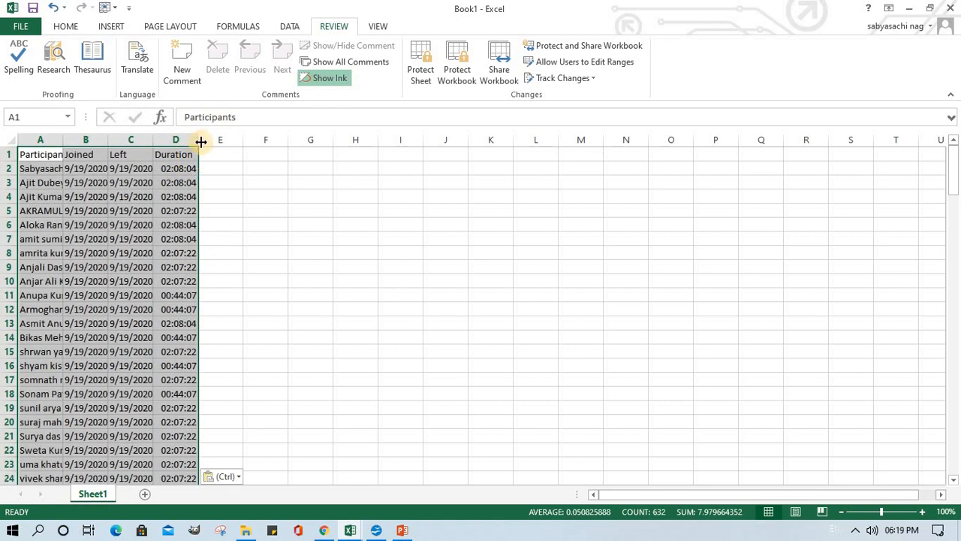
pyautogui.moveTo(197, 141); pyautogui.dragTo(461, 141)
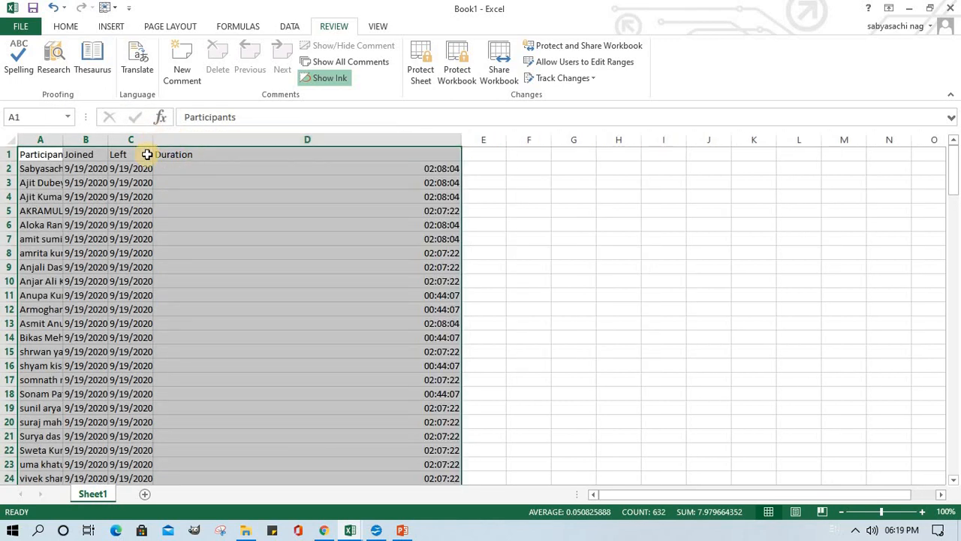
pyautogui.moveTo(164, 141); pyautogui.dragTo(263, 141)
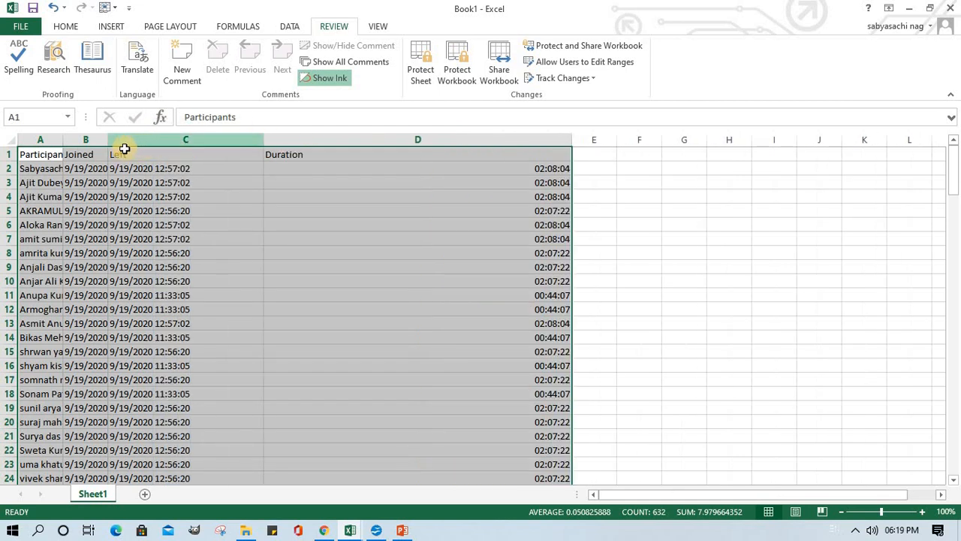
pyautogui.moveTo(106, 141); pyautogui.dragTo(240, 140)
pyautogui.moveTo(63, 142); pyautogui.dragTo(171, 142)
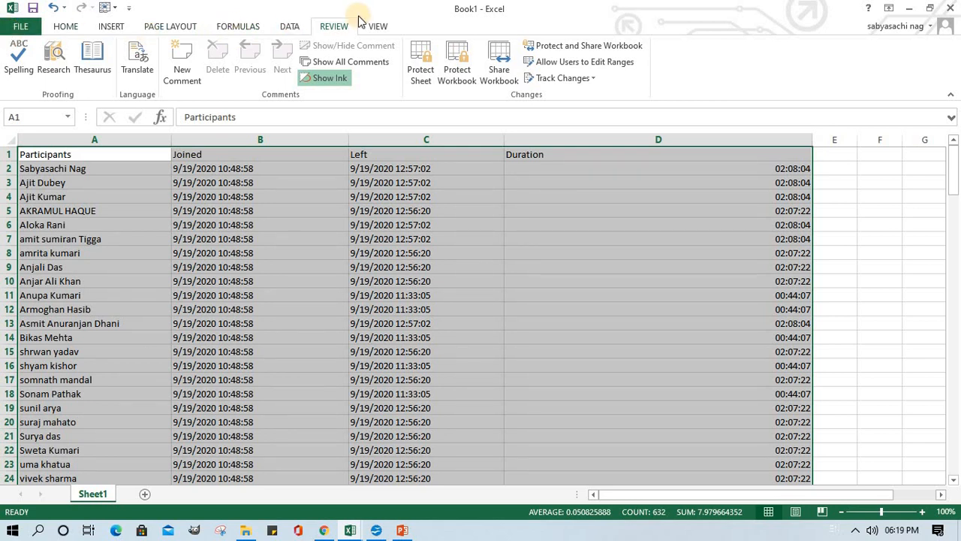
# - Run the spelling check on the pasted data and look up the English to Hindi translation of the participant name in A3
pyautogui.click(22, 69)
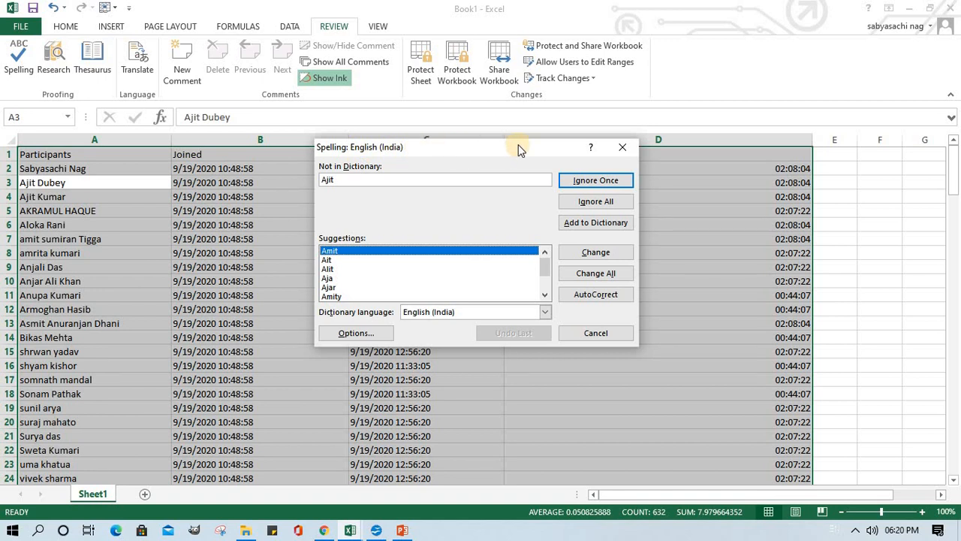
pyautogui.click(623, 147)
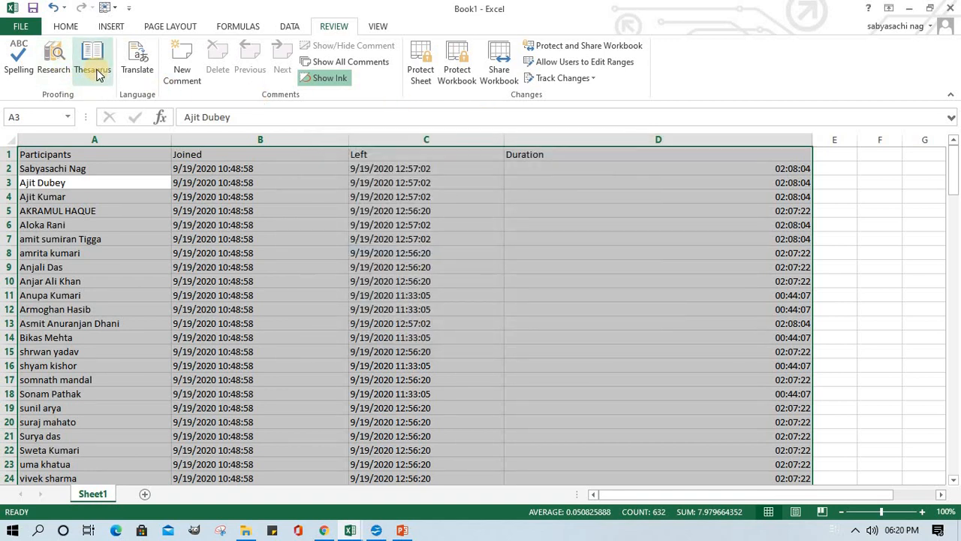
pyautogui.click(53, 66)
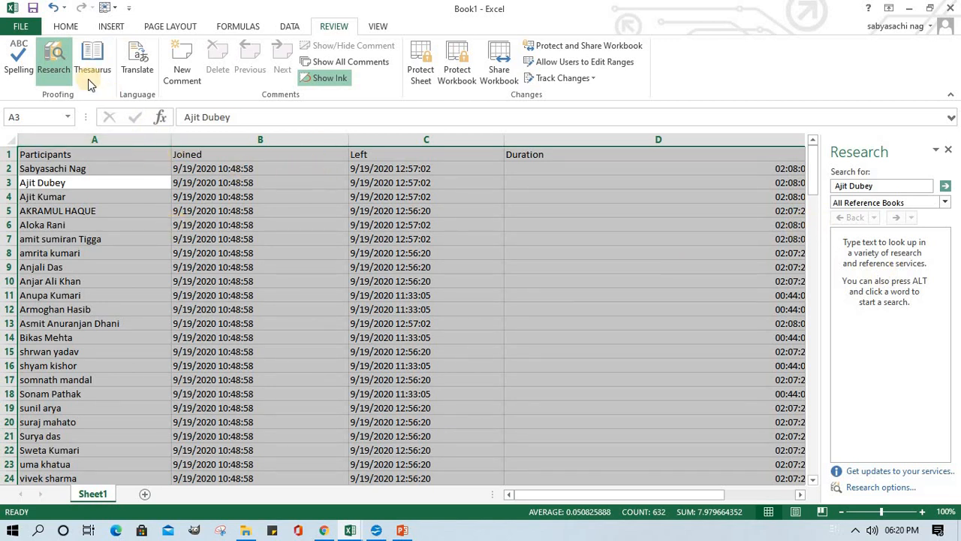
pyautogui.click(139, 76)
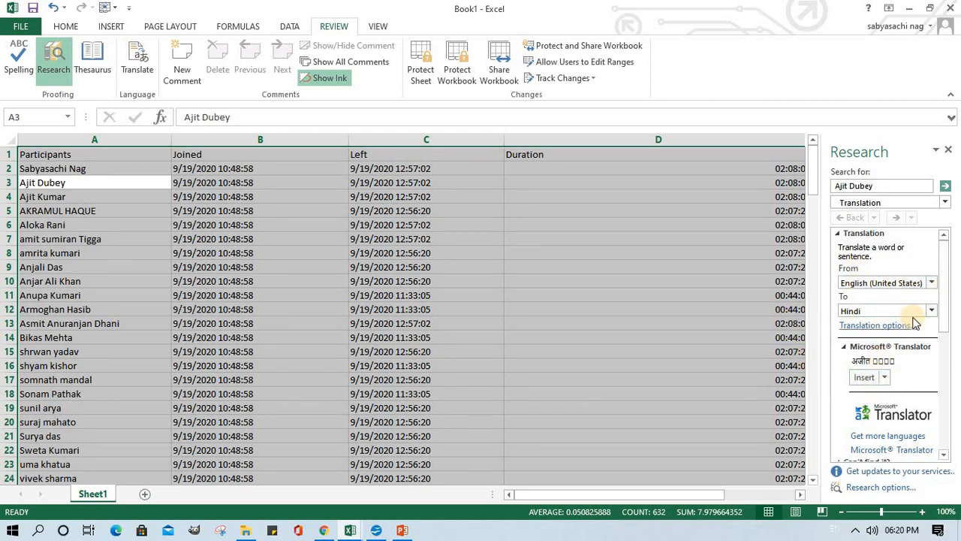
pyautogui.click(885, 377)
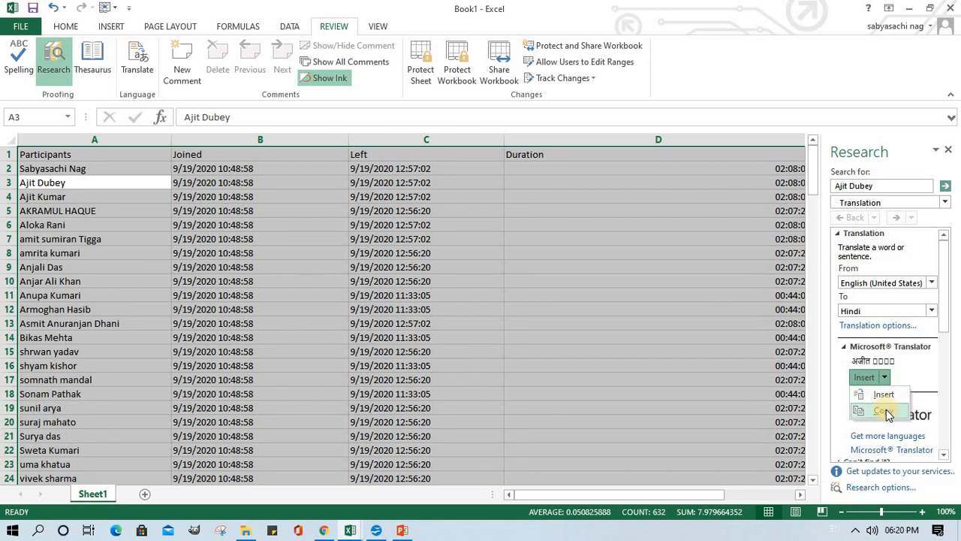
pyautogui.click(919, 376)
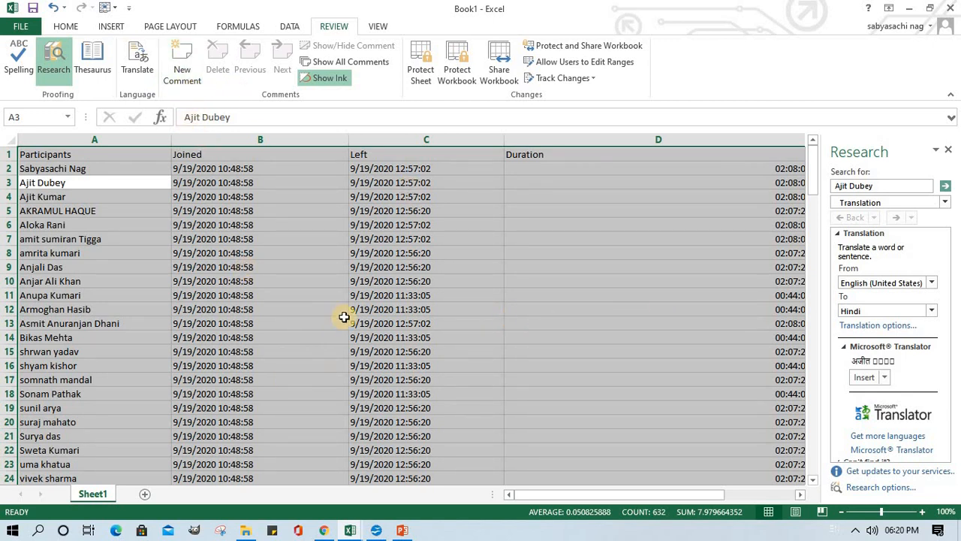
# - Add a comment reading "user name" to the Participants header in cell A1
pyautogui.click(334, 323)
pyautogui.click(98, 156)
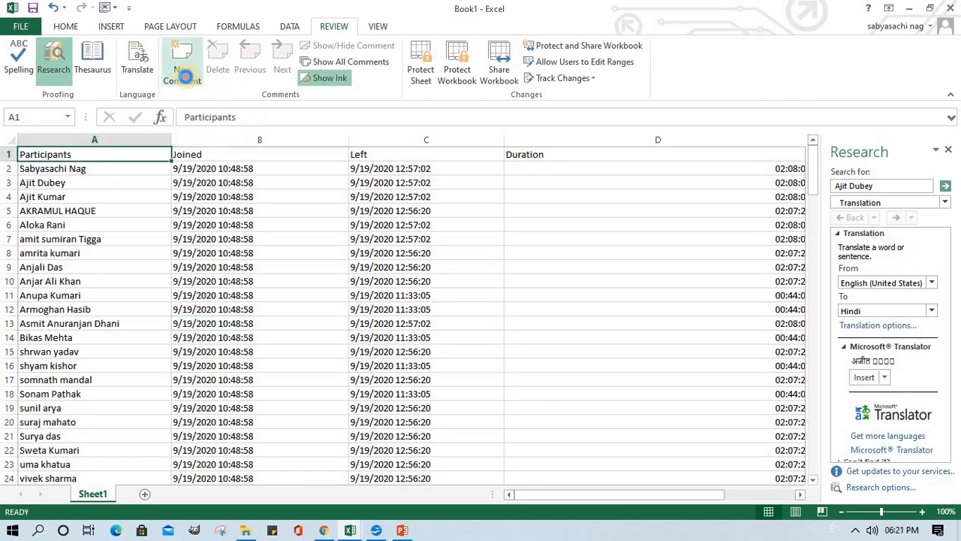
pyautogui.click(182, 60)
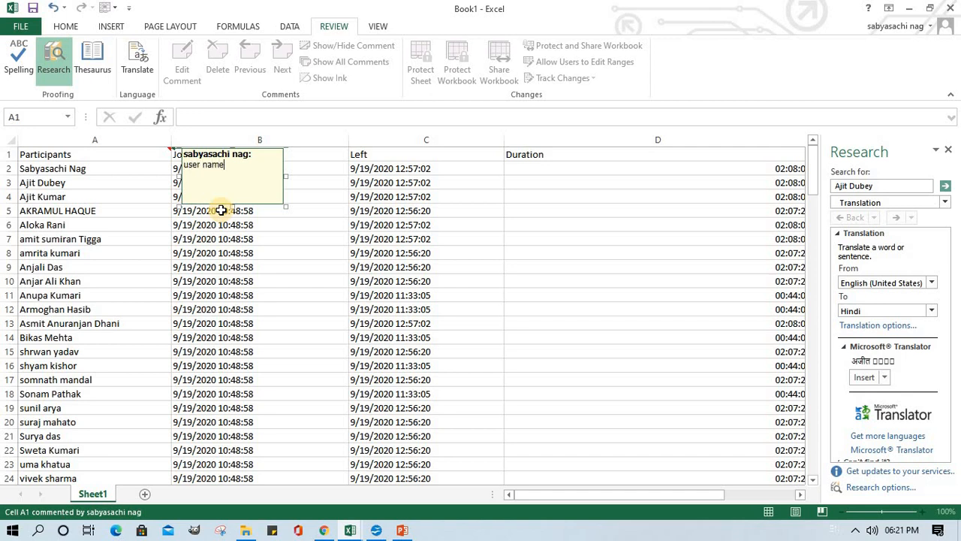
pyautogui.click(455, 169)
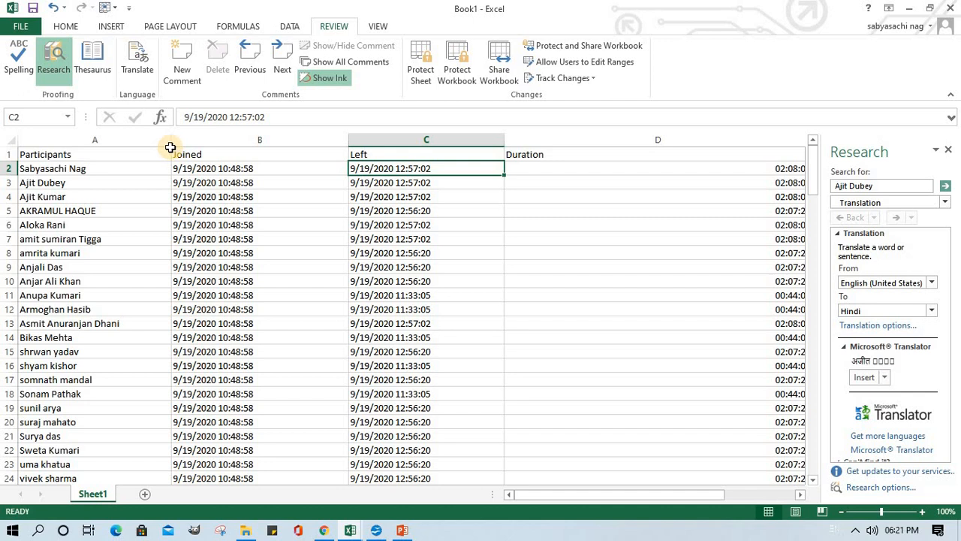
# - Toggle the visibility of the comment on cell A1 and view it with the cell selected and deselected
pyautogui.moveTo(171, 147)
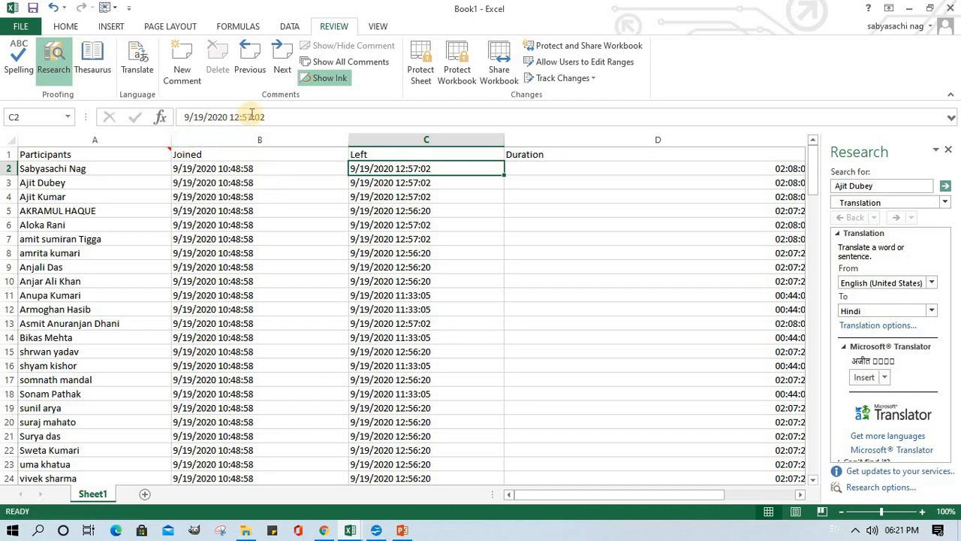
pyautogui.click(177, 150)
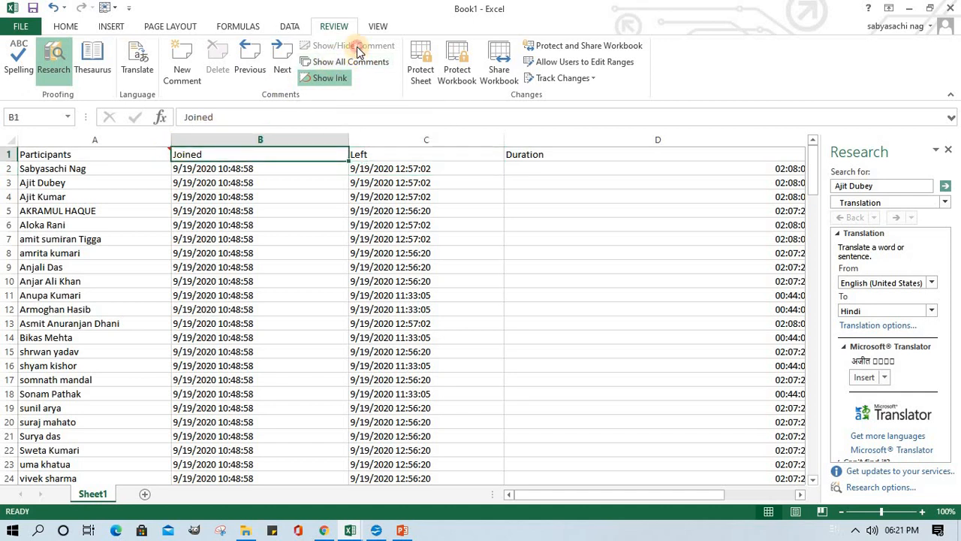
pyautogui.click(142, 155)
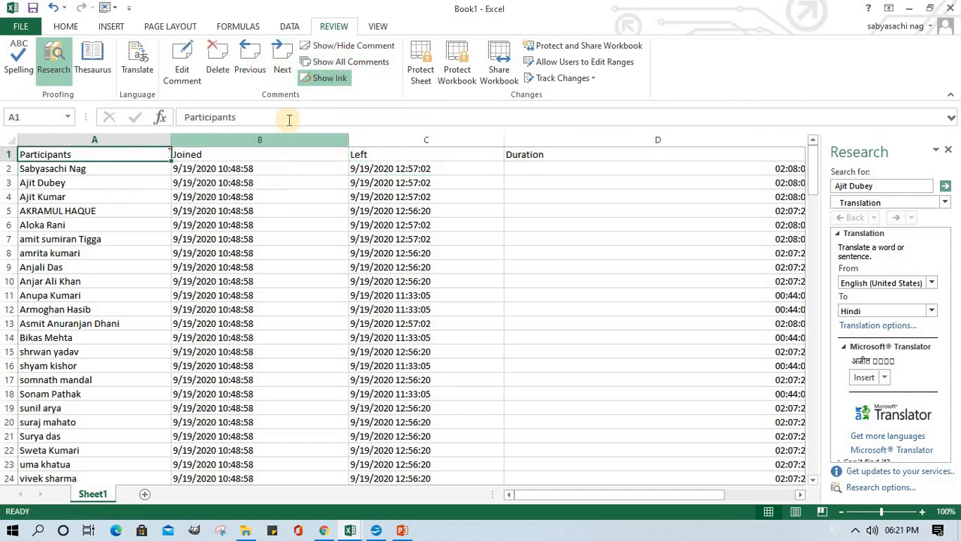
pyautogui.click(323, 45)
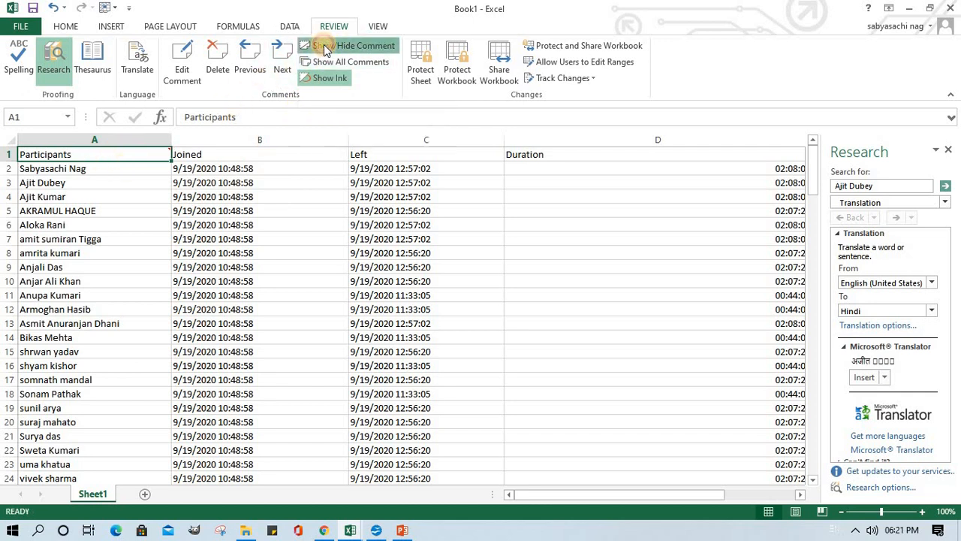
pyautogui.click(353, 350)
pyautogui.click(134, 154)
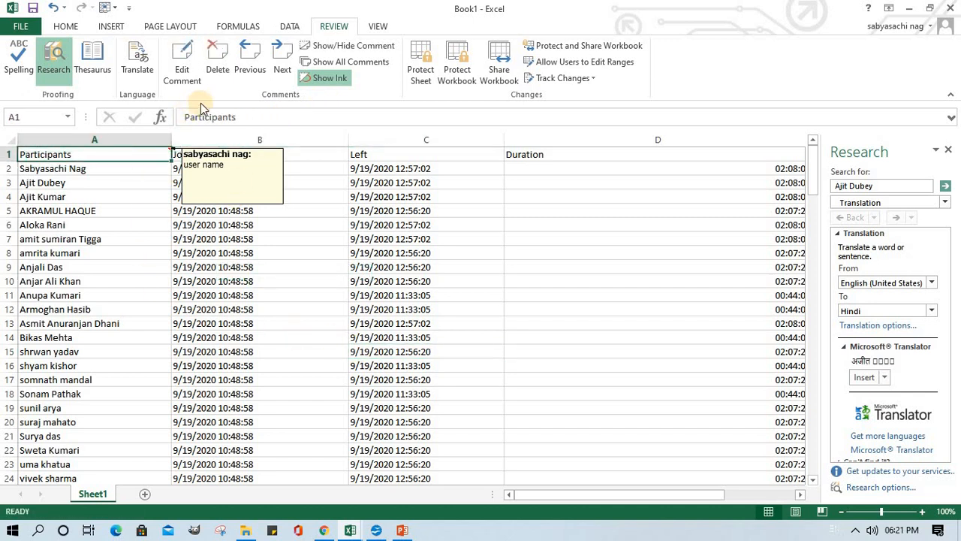
pyautogui.click(368, 45)
pyautogui.click(245, 325)
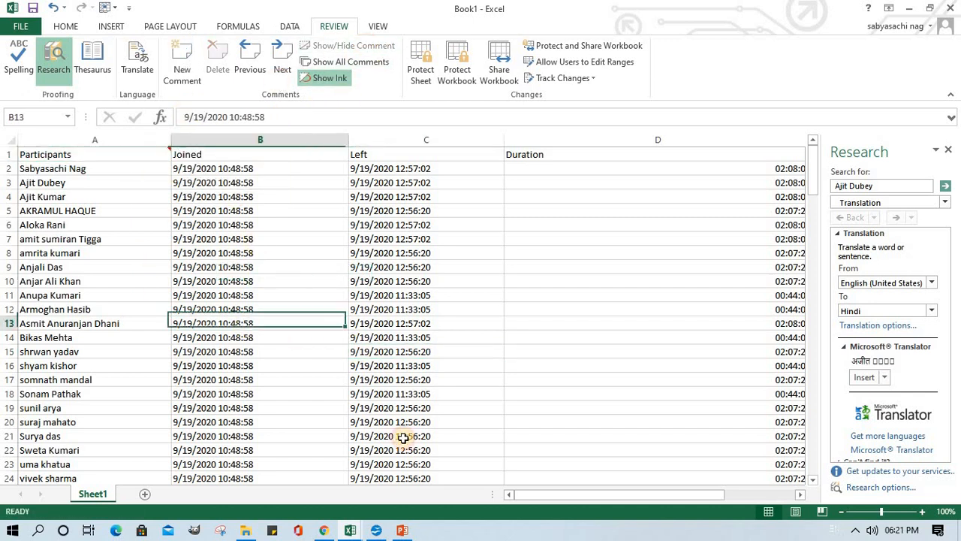
pyautogui.click(146, 160)
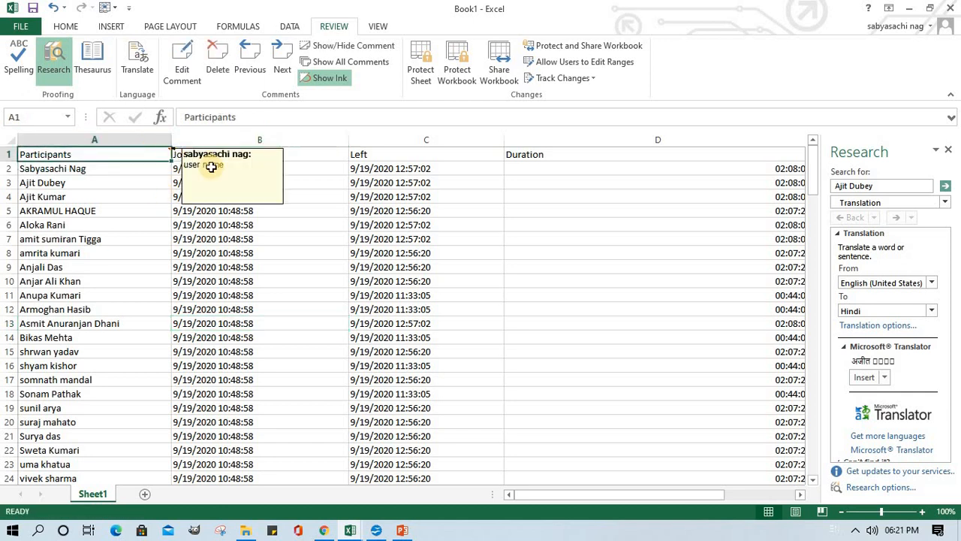
pyautogui.click(339, 47)
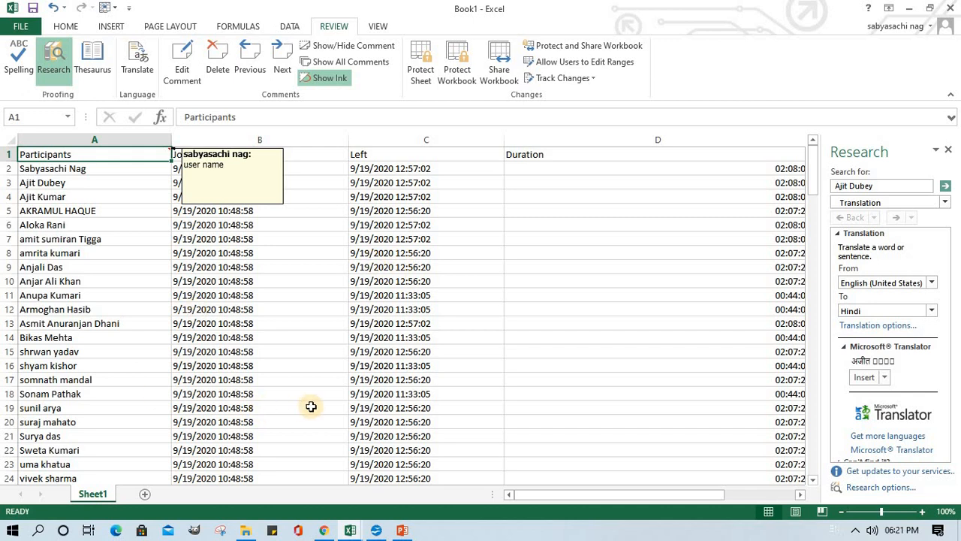
pyautogui.click(342, 79)
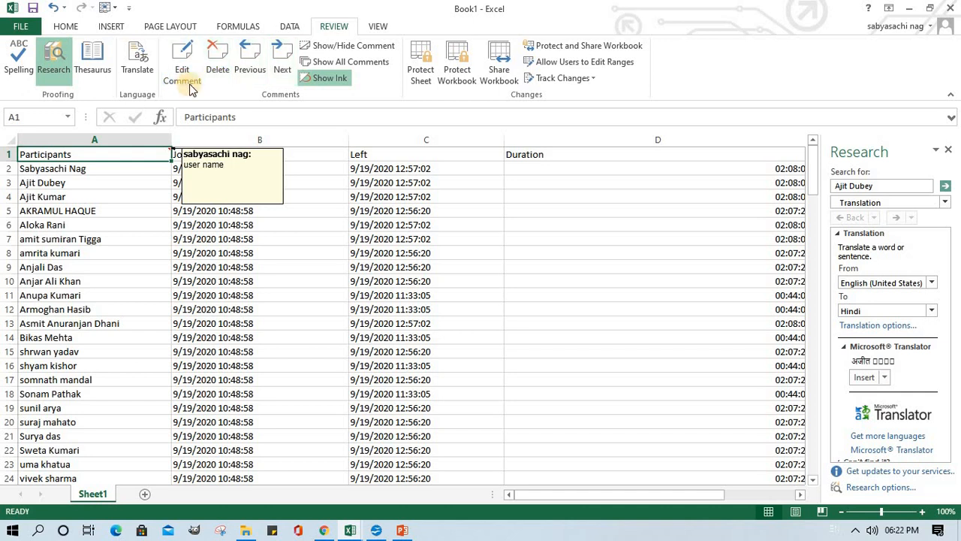
# - Open the comment on cell A1 for editing without changing its wording, and delete the comment
pyautogui.click(217, 181)
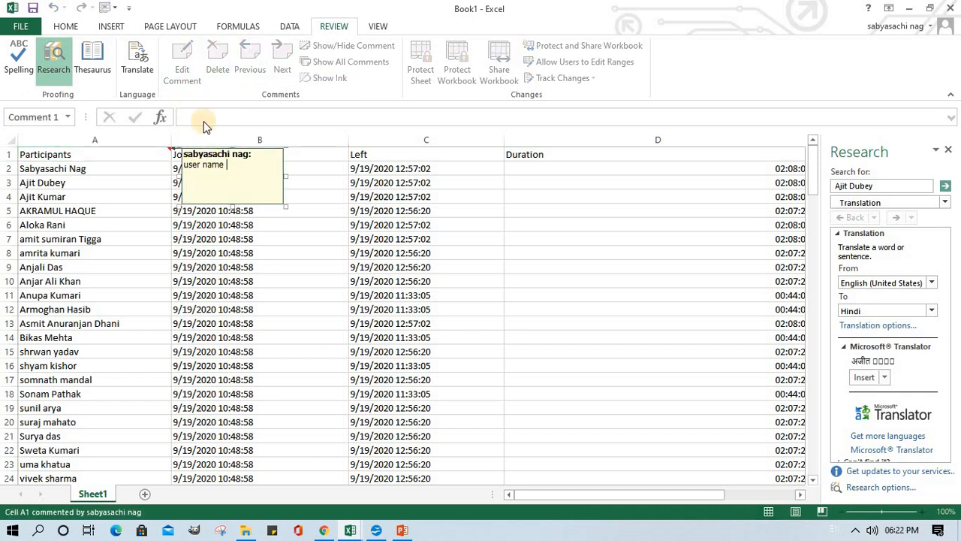
pyautogui.click(87, 158)
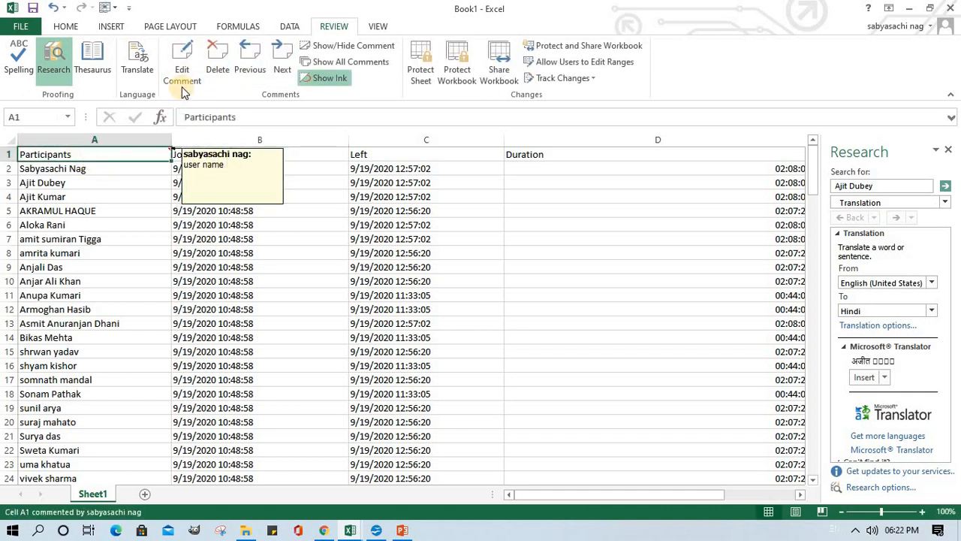
pyautogui.click(230, 166)
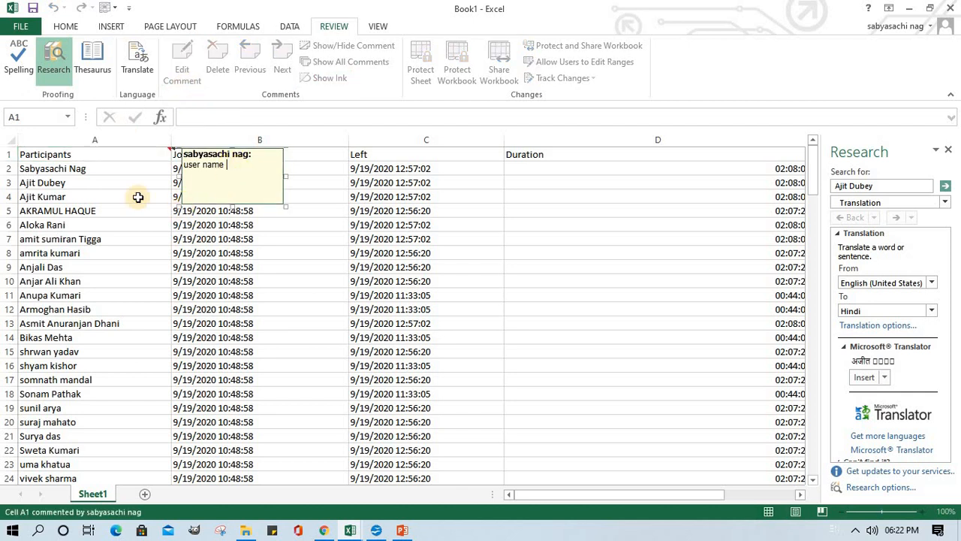
pyautogui.press('Escape')
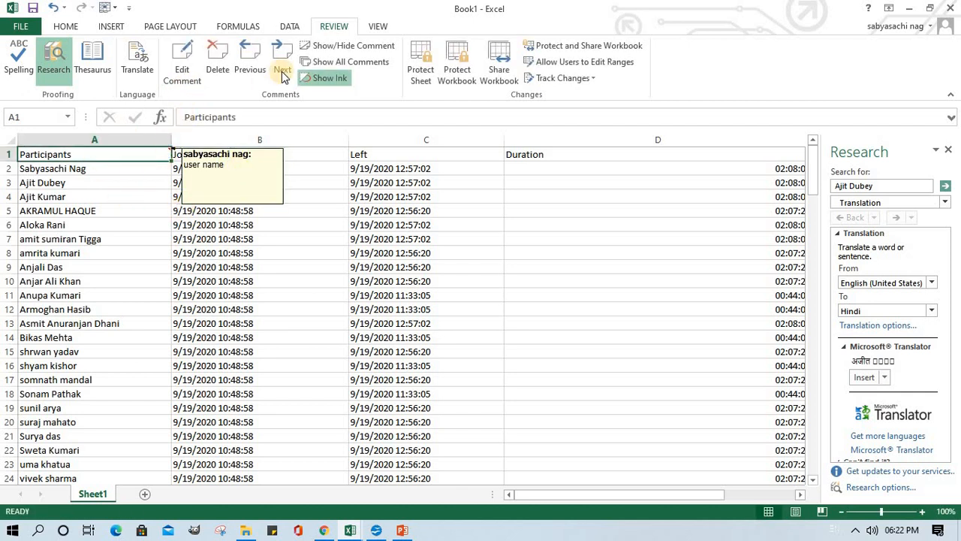
pyautogui.click(218, 68)
pyautogui.click(283, 272)
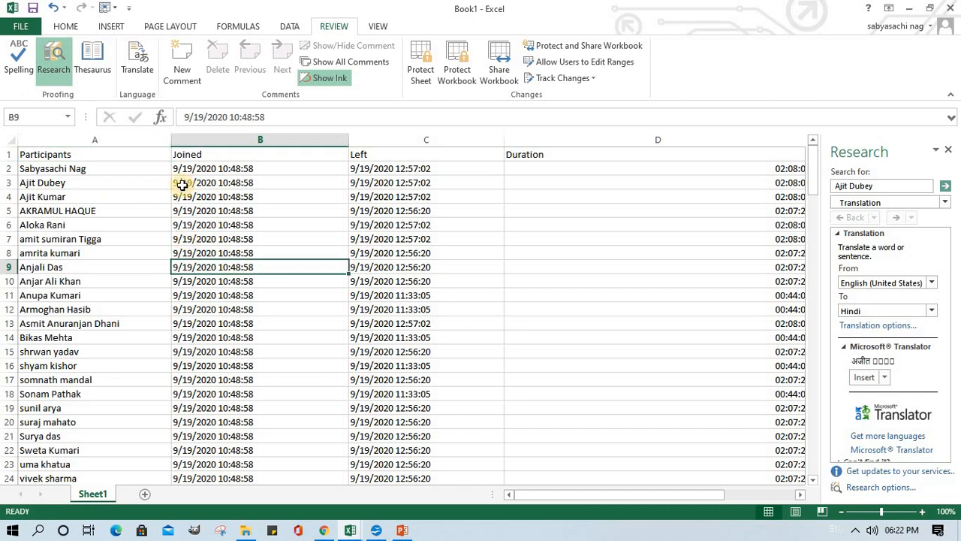
# - Examine the Protect Sheet password field and the list of permitted user actions, without applying protection
pyautogui.click(422, 75)
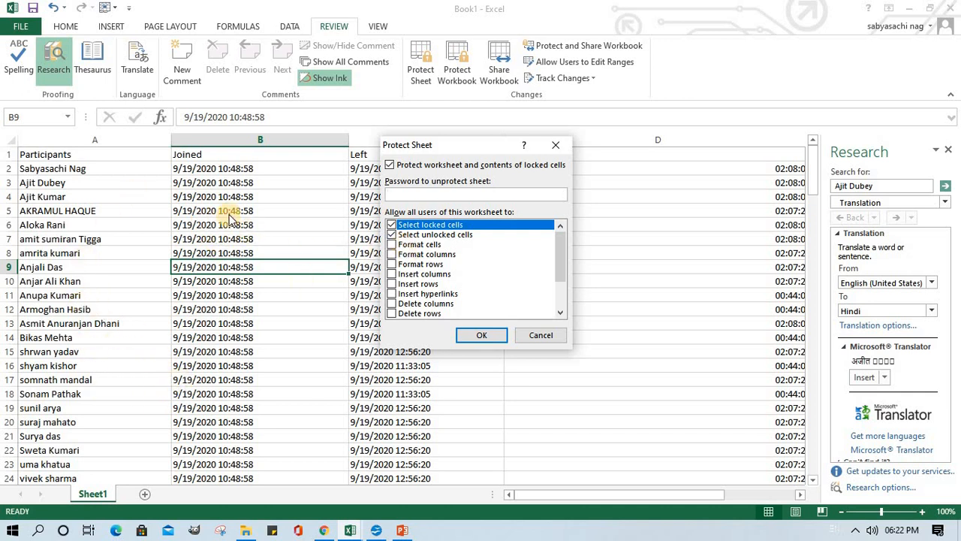
pyautogui.click(544, 332)
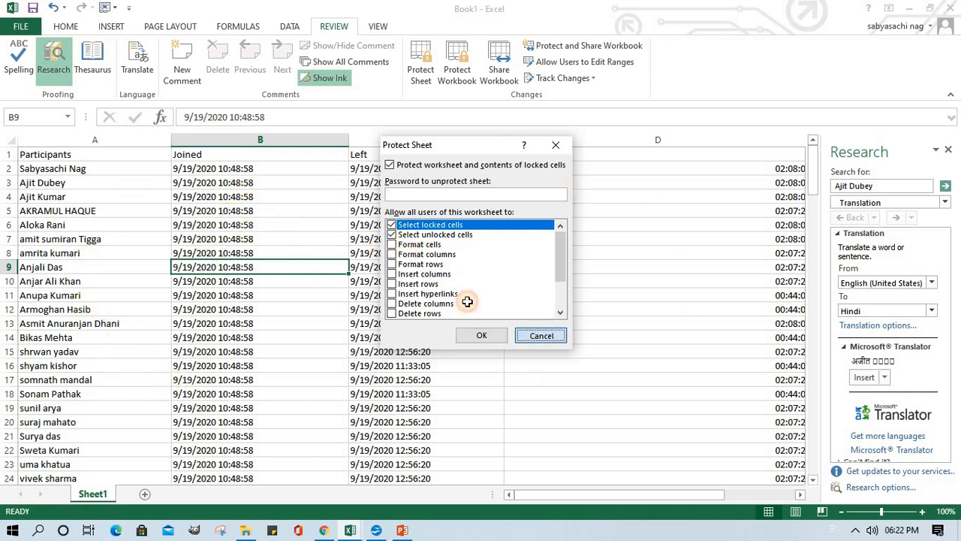
pyautogui.click(234, 168)
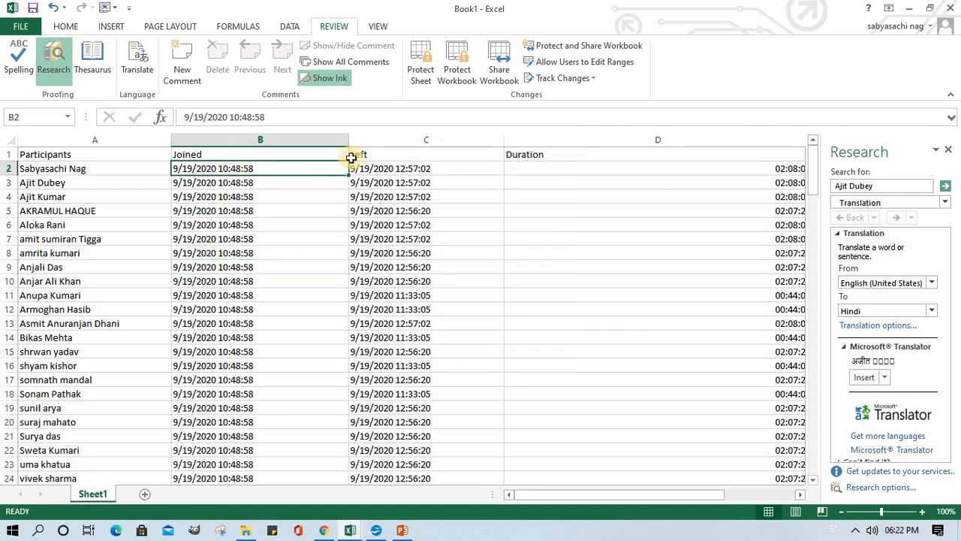
pyautogui.click(423, 83)
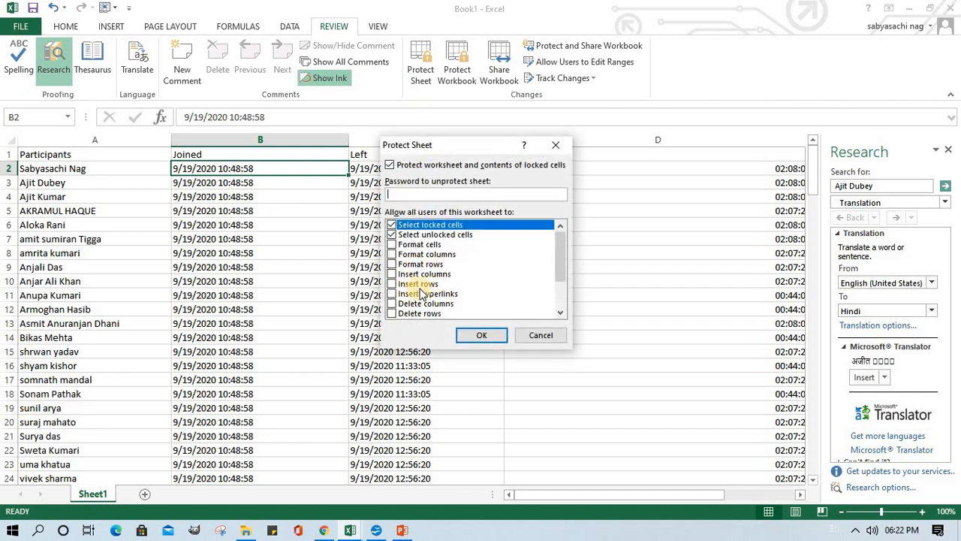
pyautogui.scroll(-1, 412, 294)
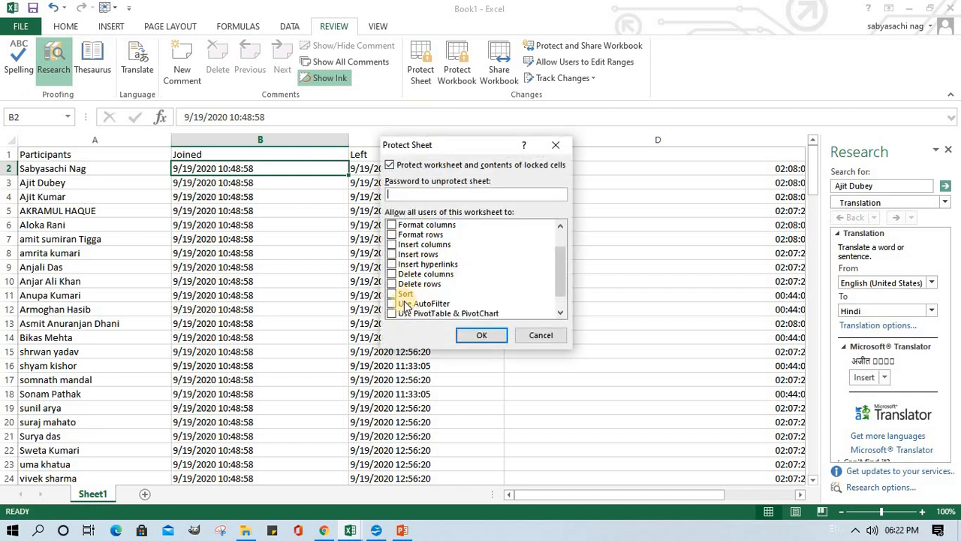
pyautogui.scroll(-1, 417, 278)
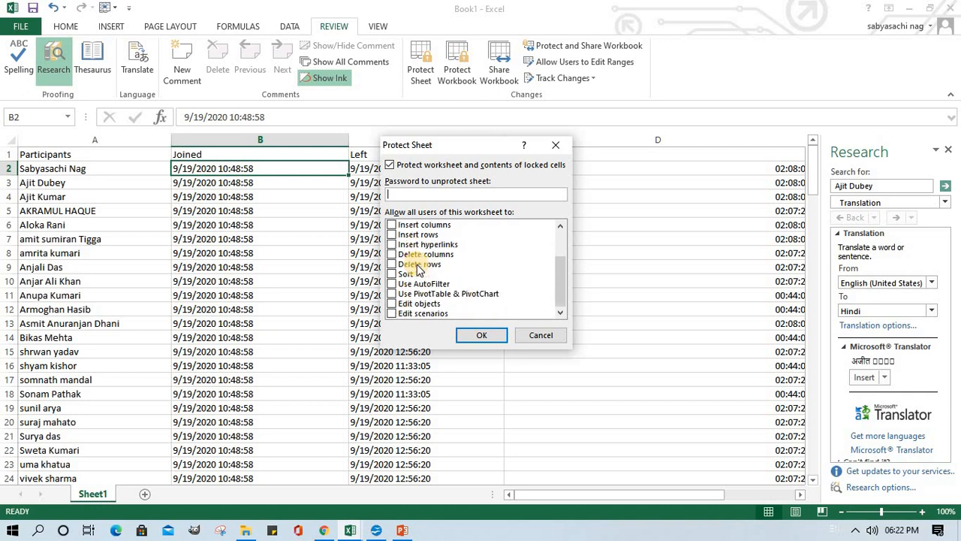
pyautogui.scroll(1, 423, 267)
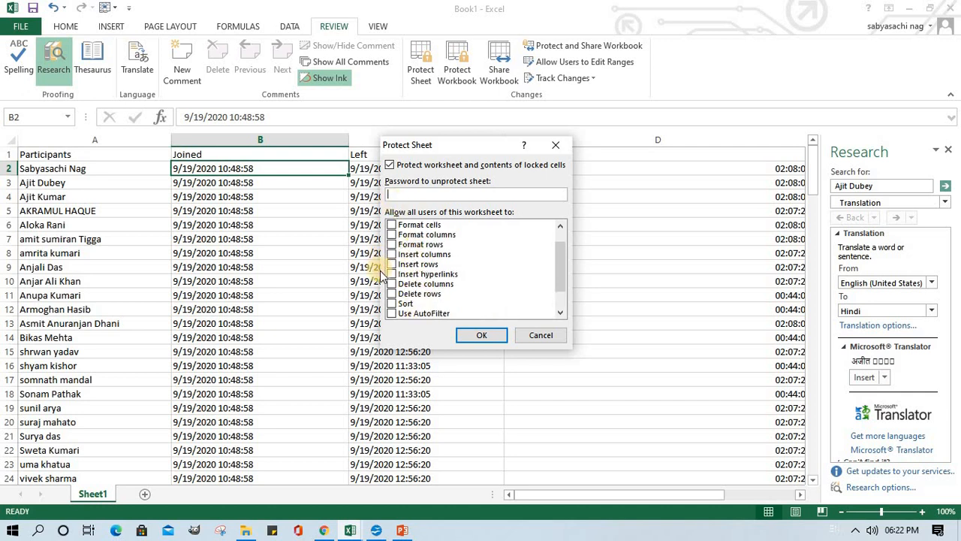
pyautogui.scroll(-1, 404, 298)
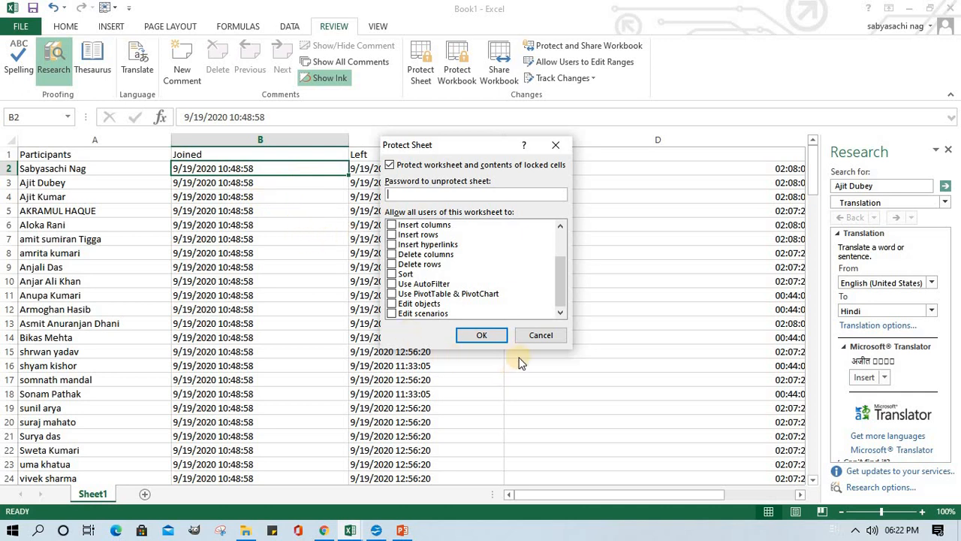
pyautogui.click(540, 335)
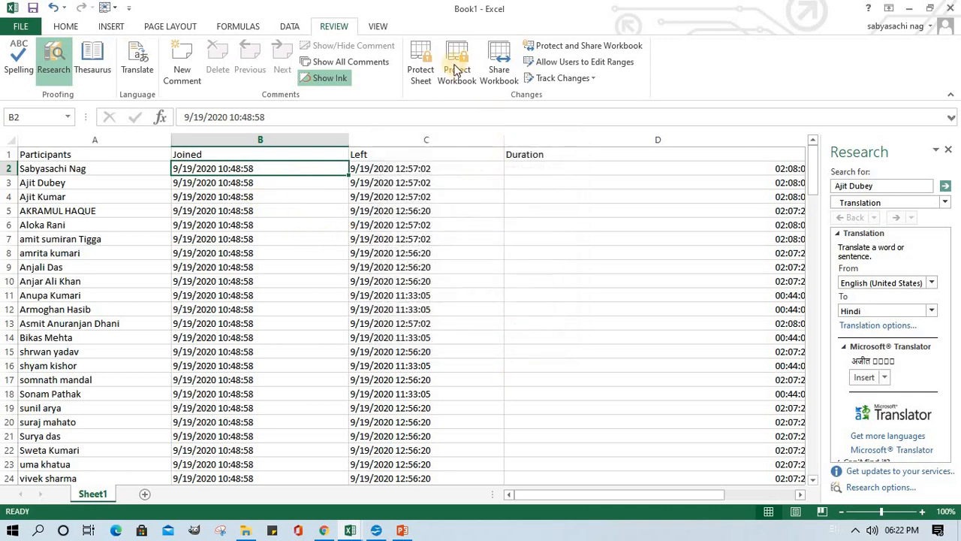
# - Review the editing and advanced Share Workbook settings with changes by more than one user allowed, and dismiss them without sharing
pyautogui.click(496, 76)
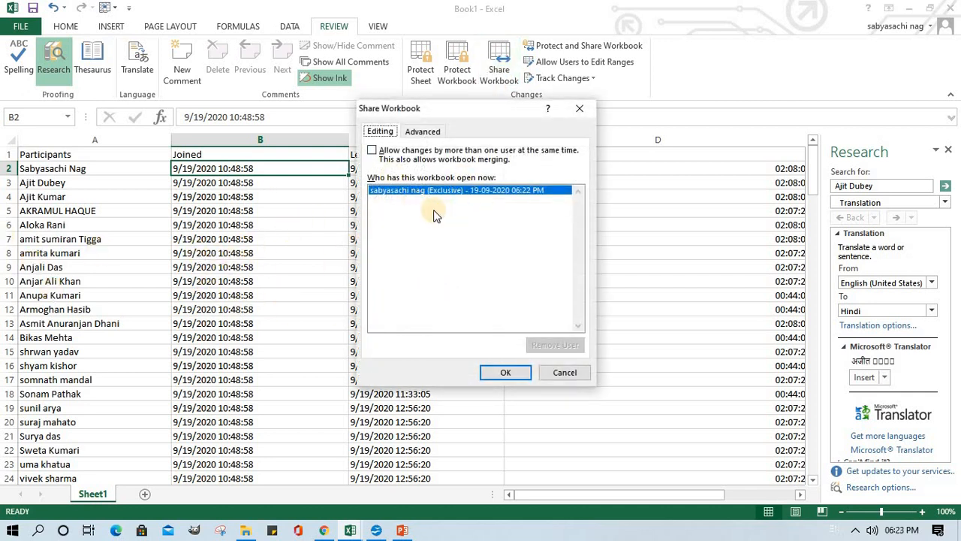
pyautogui.click(402, 154)
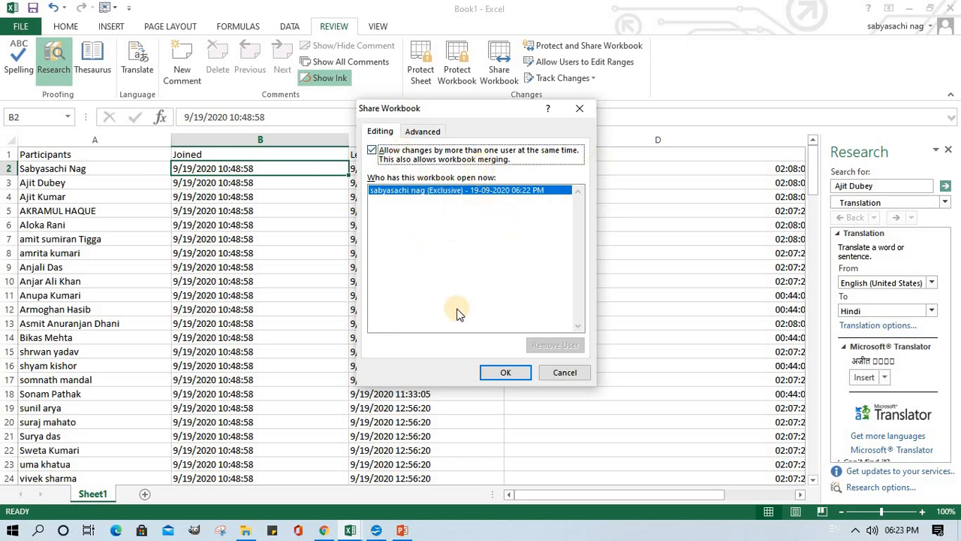
pyautogui.click(423, 132)
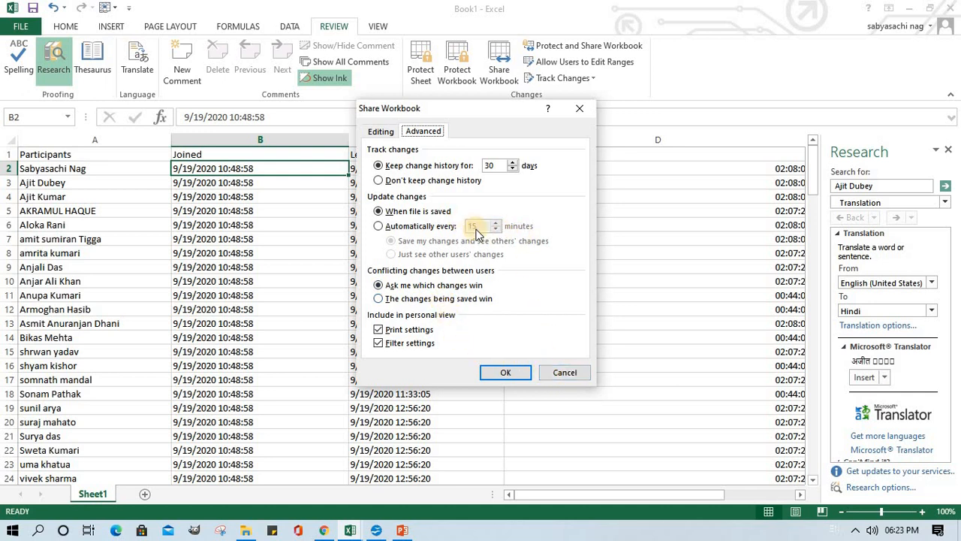
pyautogui.click(565, 373)
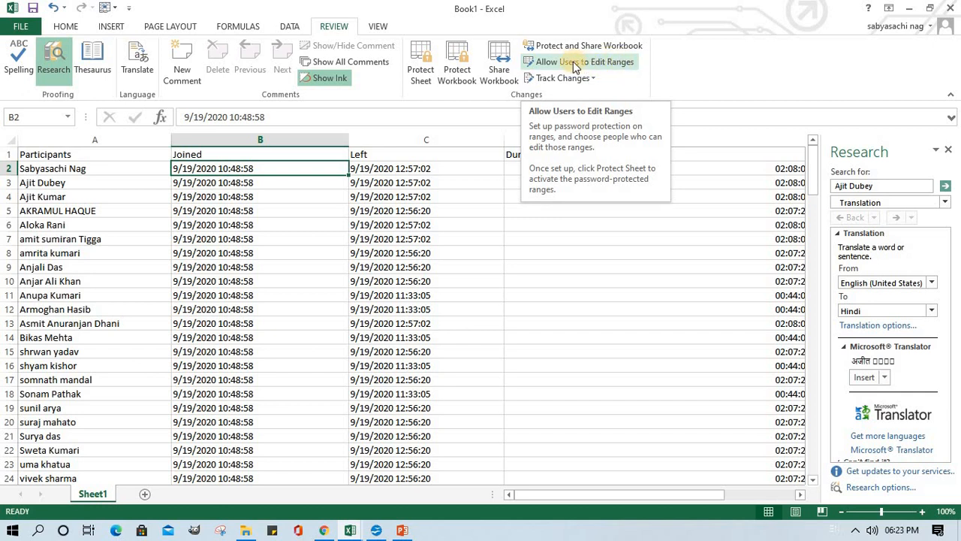
# - Review the Protect Shared Workbook options with Sharing with track changes enabled, and cancel without setting a password
pyautogui.click(624, 67)
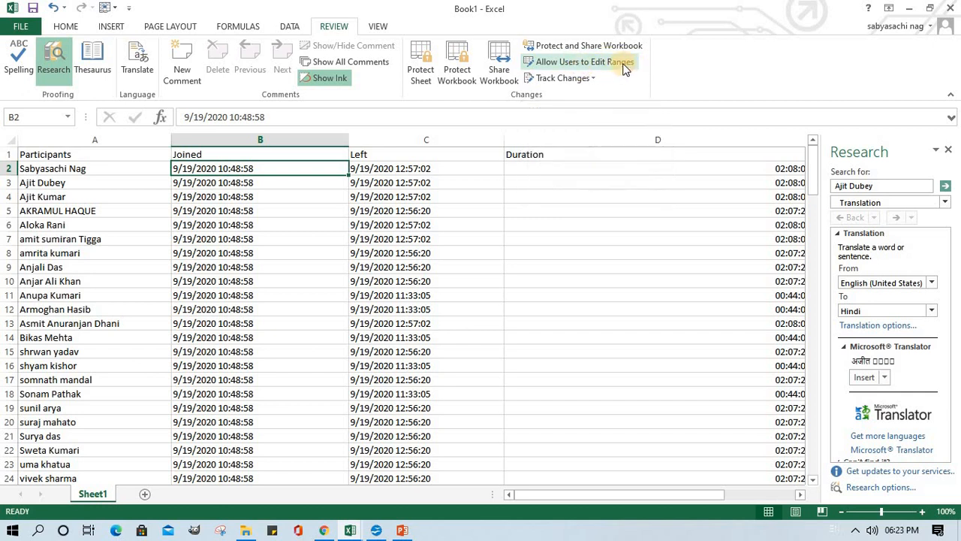
pyautogui.click(585, 48)
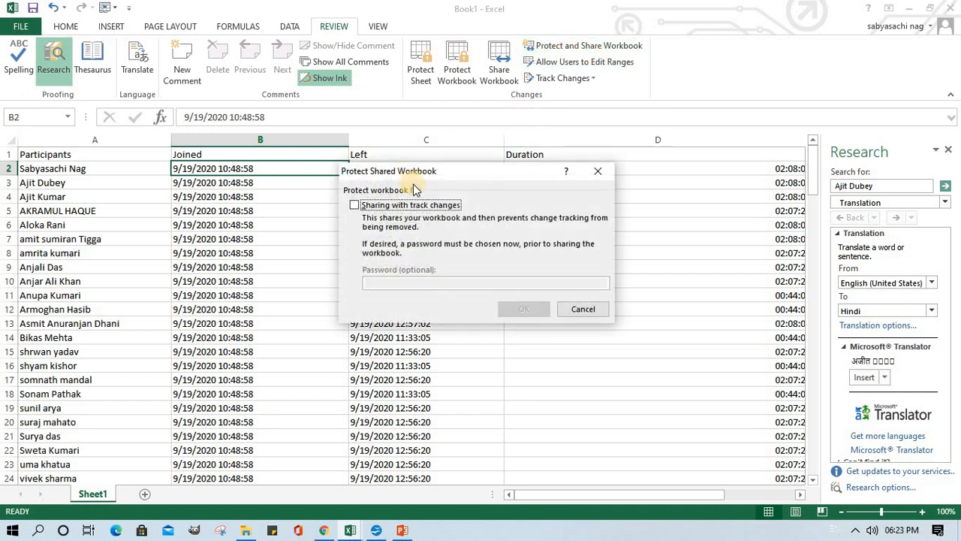
pyautogui.click(353, 206)
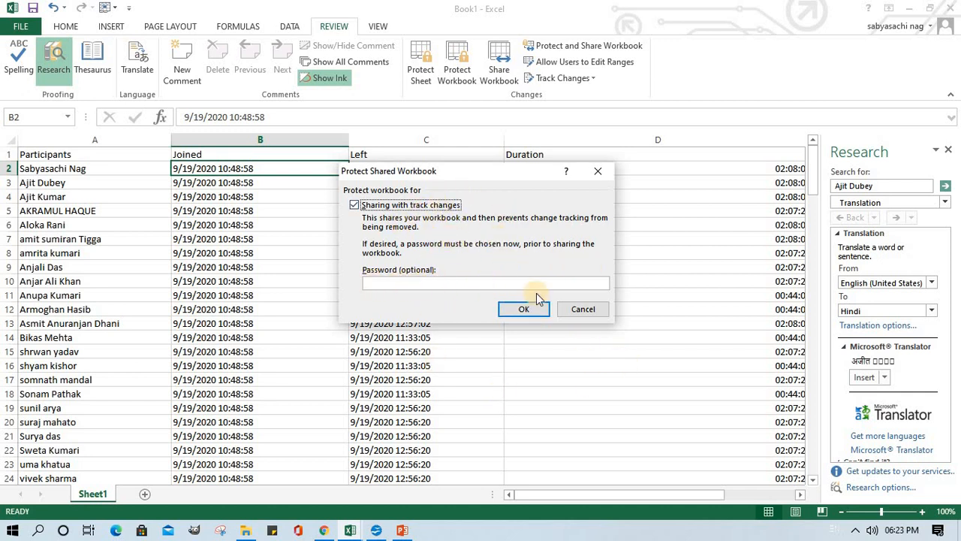
pyautogui.click(584, 309)
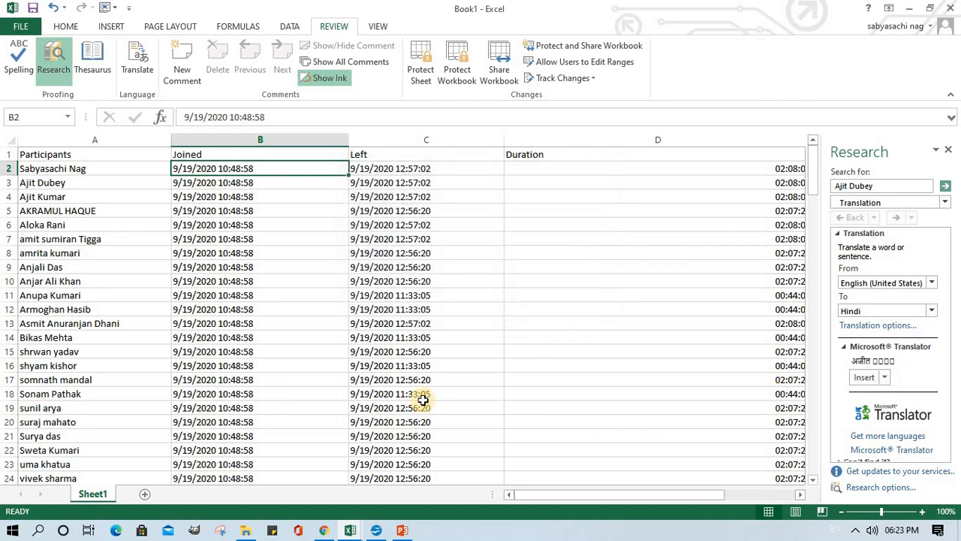
# - Preview the print output with the scope set to Print Entire Workbook, and switch the scope back to Print Active Sheets
pyautogui.click(12, 30)
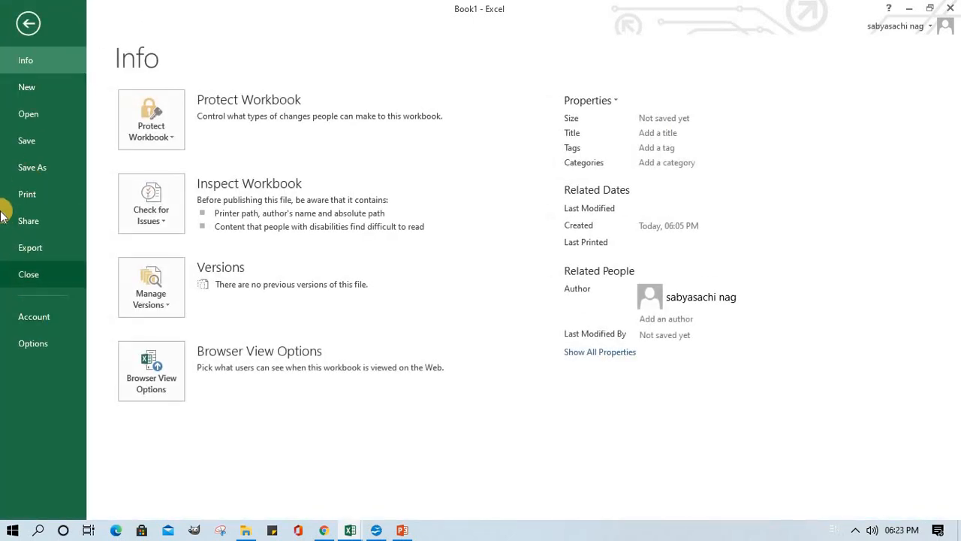
pyautogui.click(32, 192)
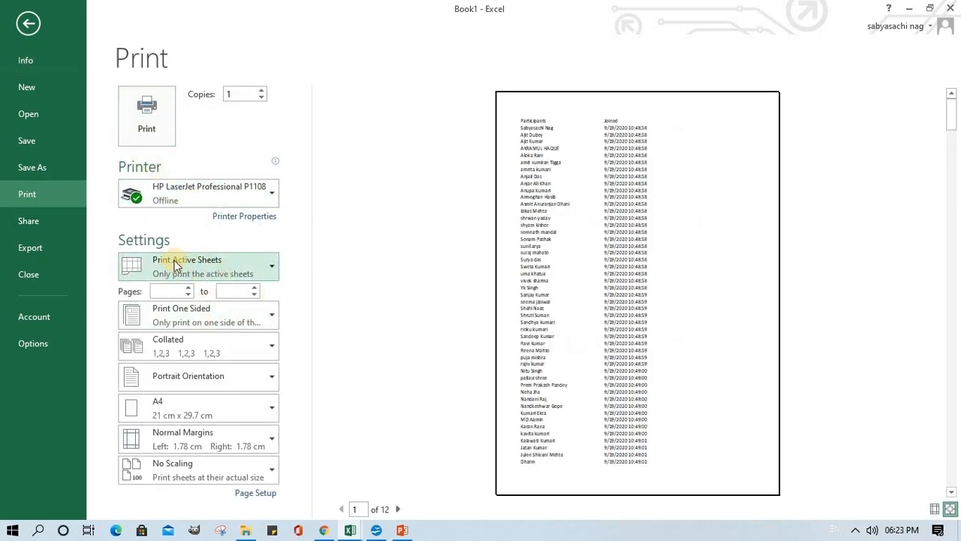
pyautogui.click(269, 274)
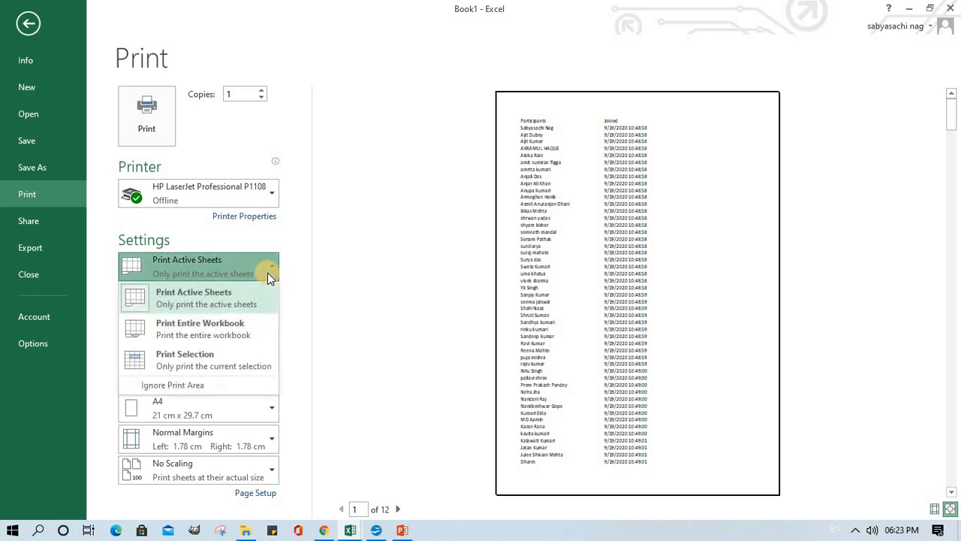
pyautogui.click(204, 330)
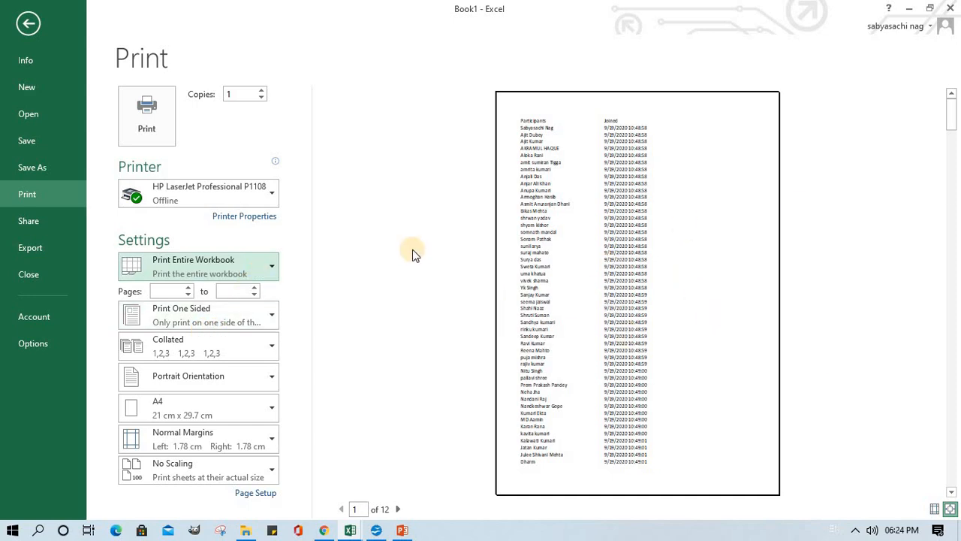
pyautogui.click(252, 273)
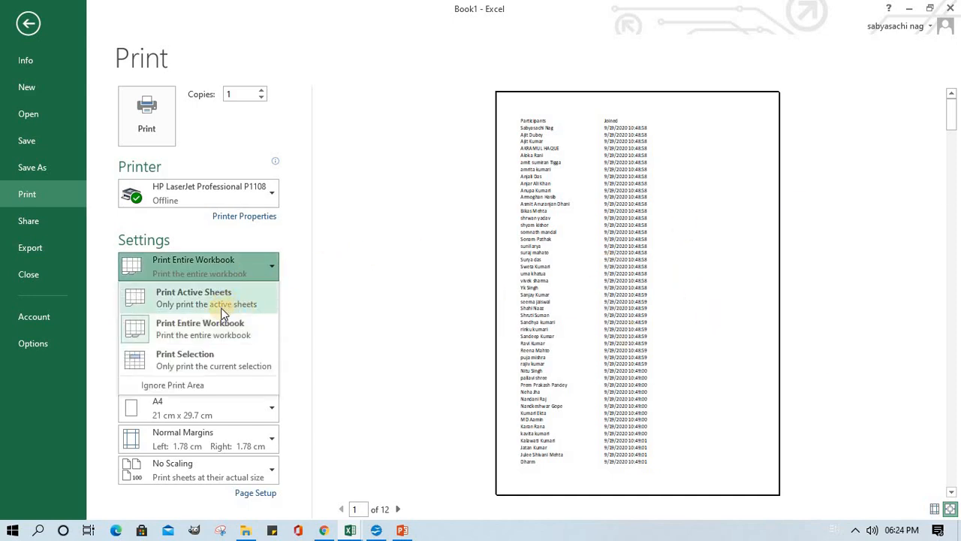
pyautogui.click(234, 302)
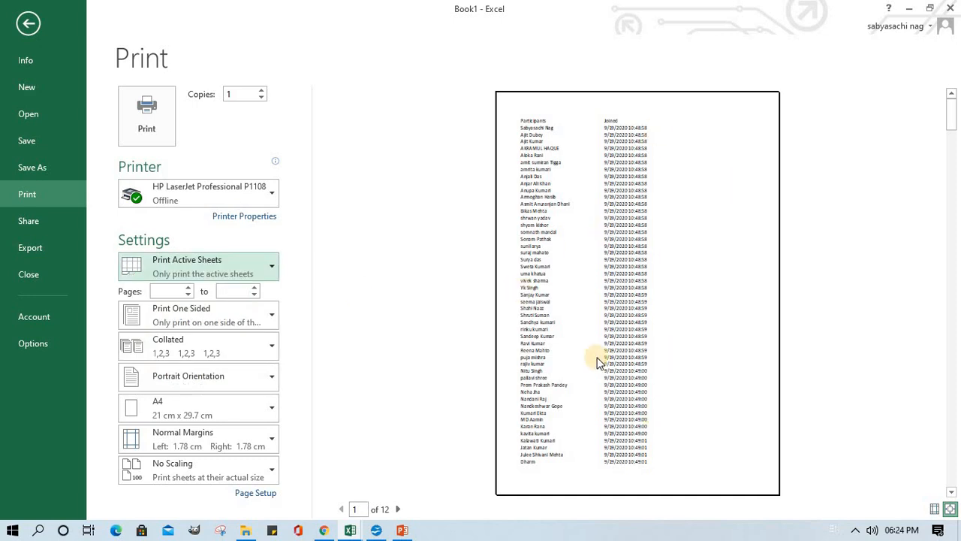
# - Set the print scope to Print Selection so only cell B2 is previewed, and return to the worksheet without printing
pyautogui.click(267, 263)
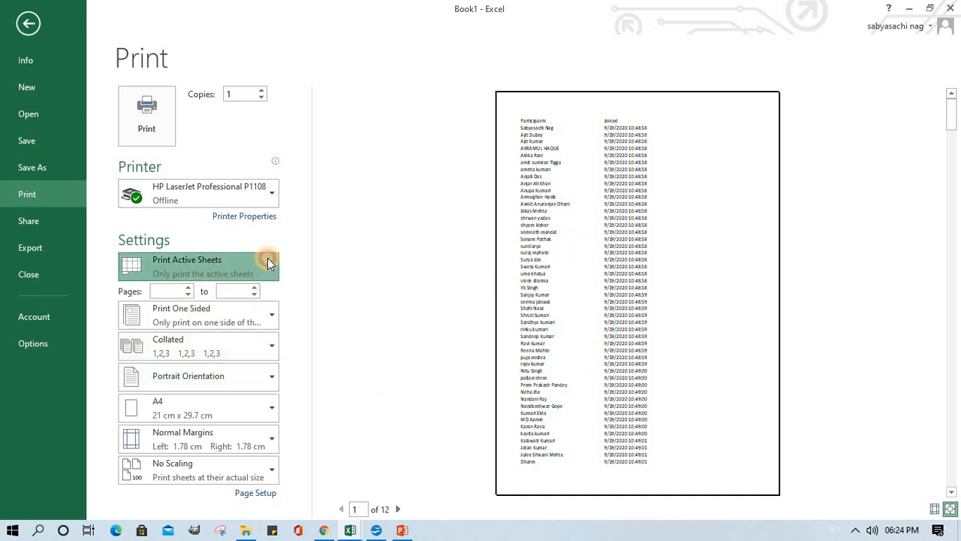
pyautogui.click(219, 363)
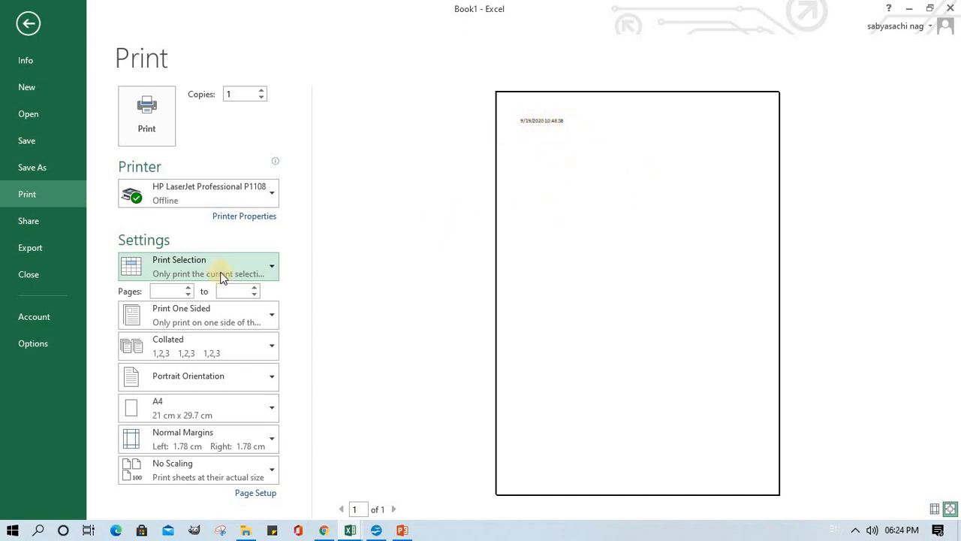
pyautogui.click(27, 27)
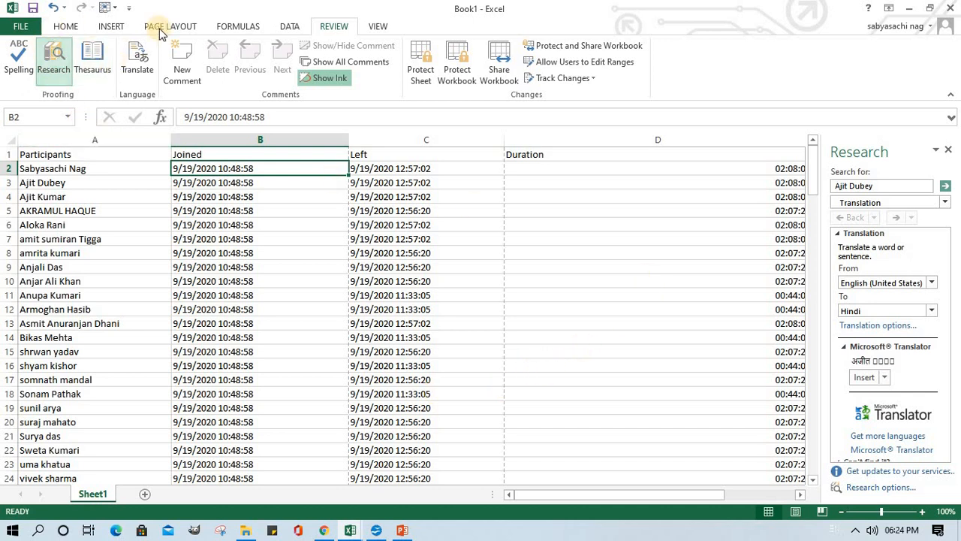
pyautogui.click(239, 26)
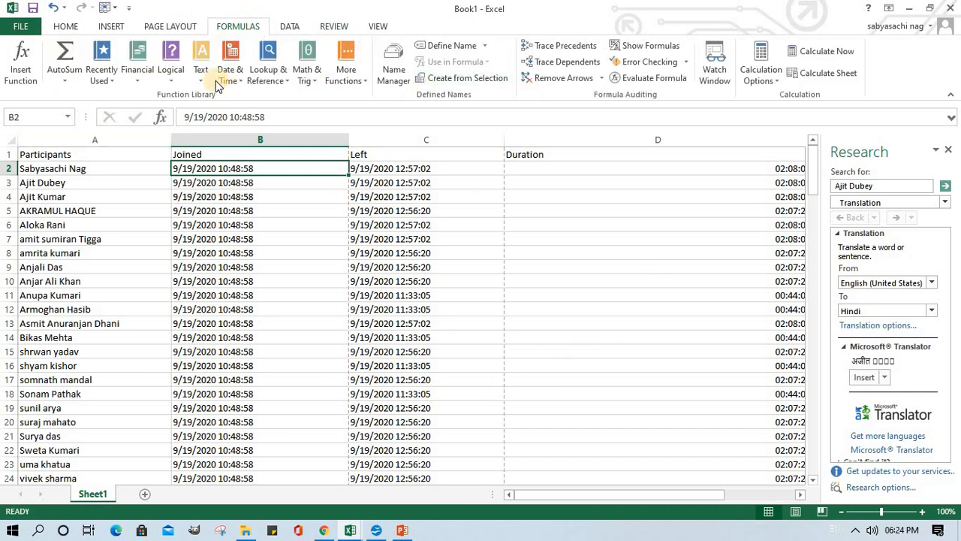
pyautogui.click(165, 27)
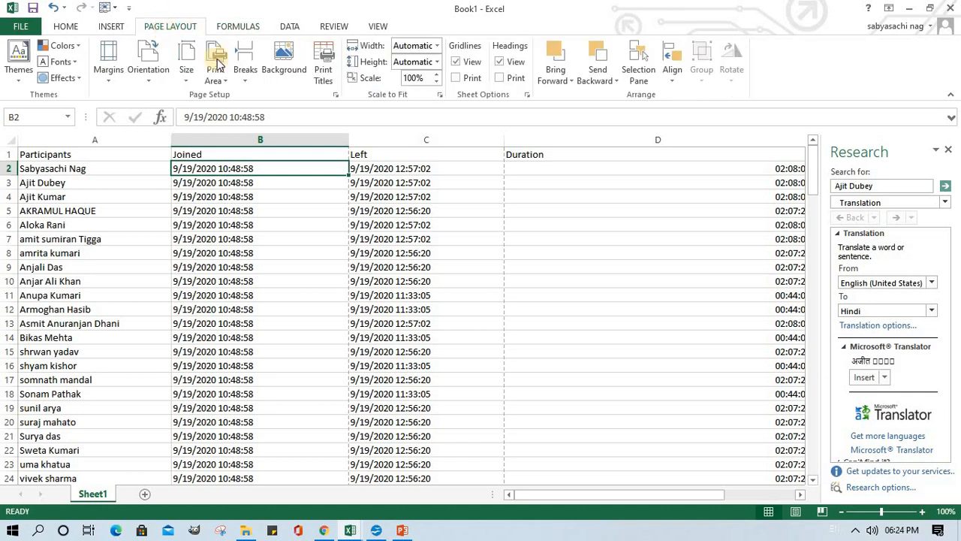
# - Switch to the Meet Attendance spreadsheet in Google Sheets and review its spelling, sheet protection, text wrapping and text rotation options
pyautogui.click(324, 529)
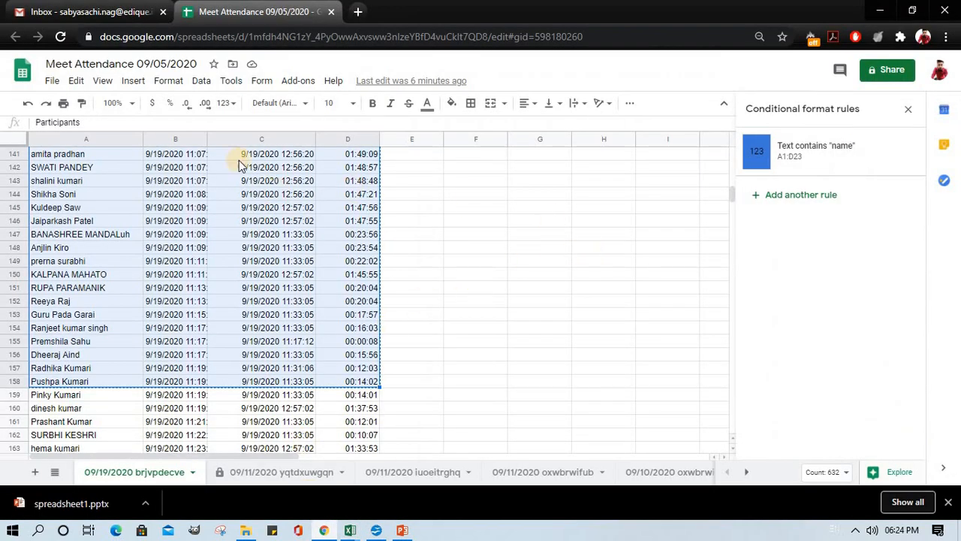
pyautogui.click(583, 304)
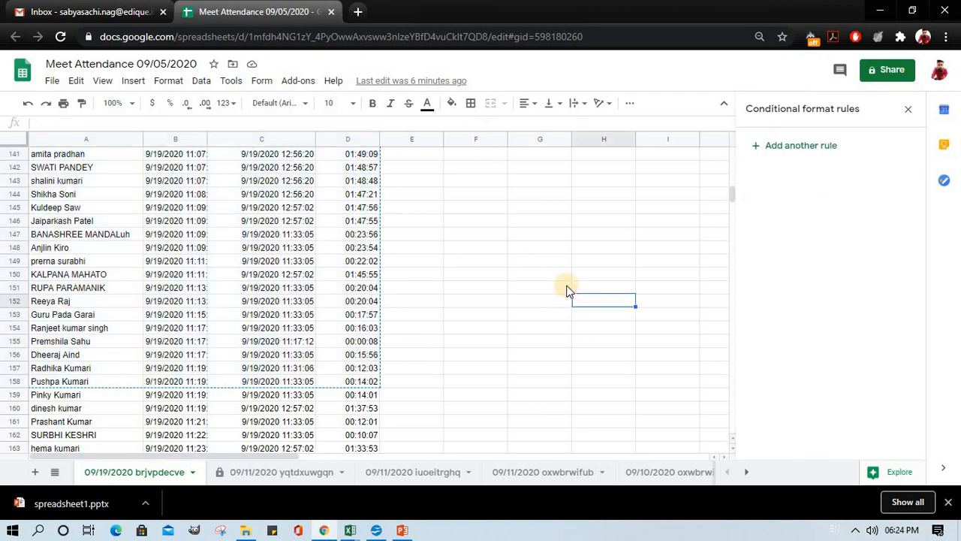
pyautogui.click(232, 81)
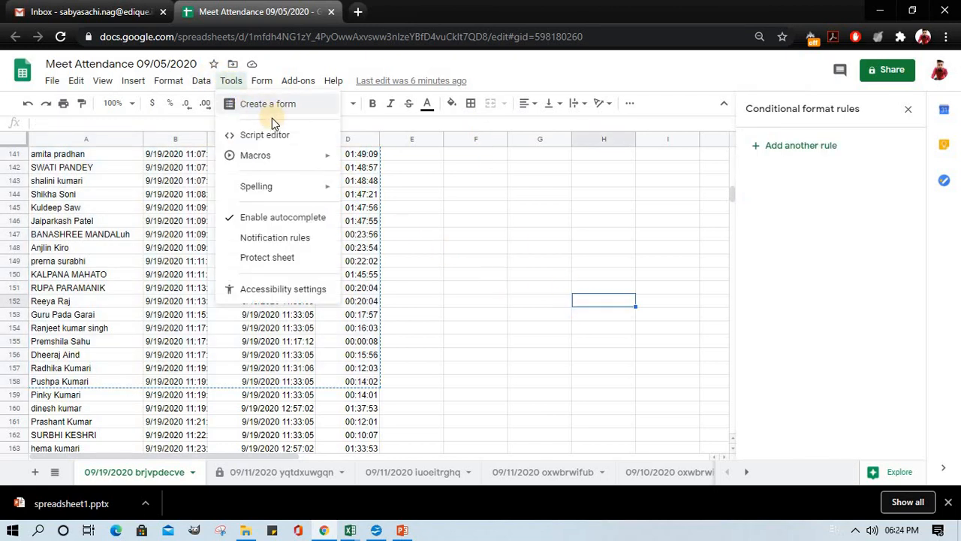
pyautogui.moveTo(328, 188)
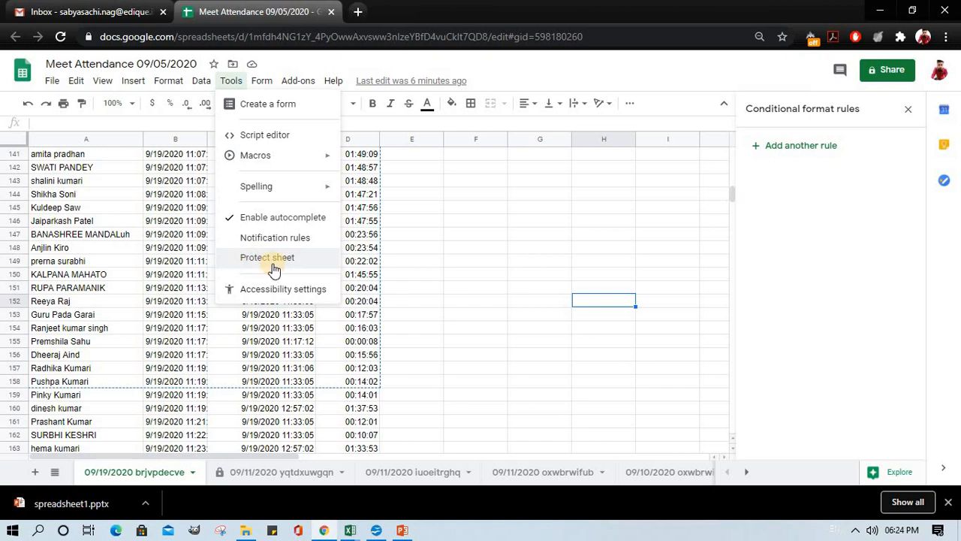
pyautogui.moveTo(178, 84)
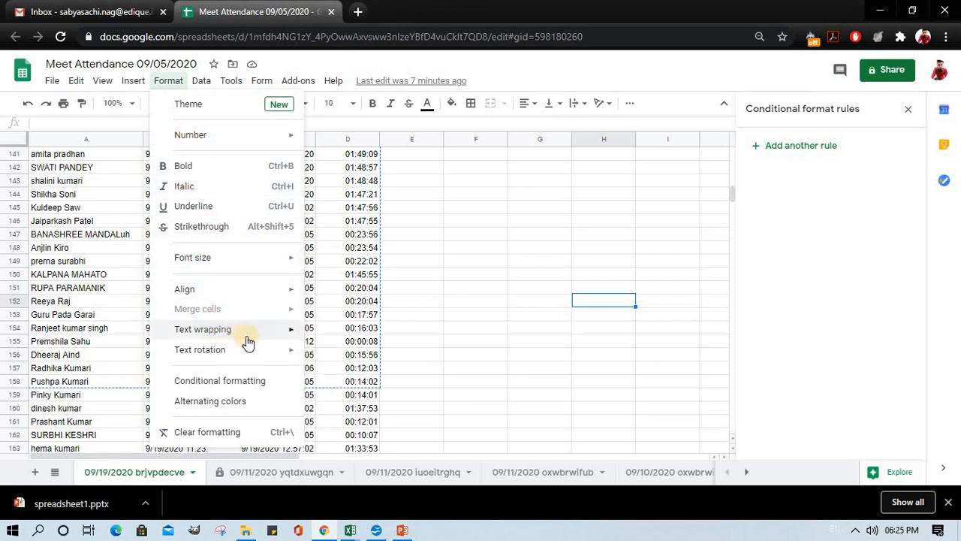
pyautogui.moveTo(272, 333)
pyautogui.moveTo(307, 350)
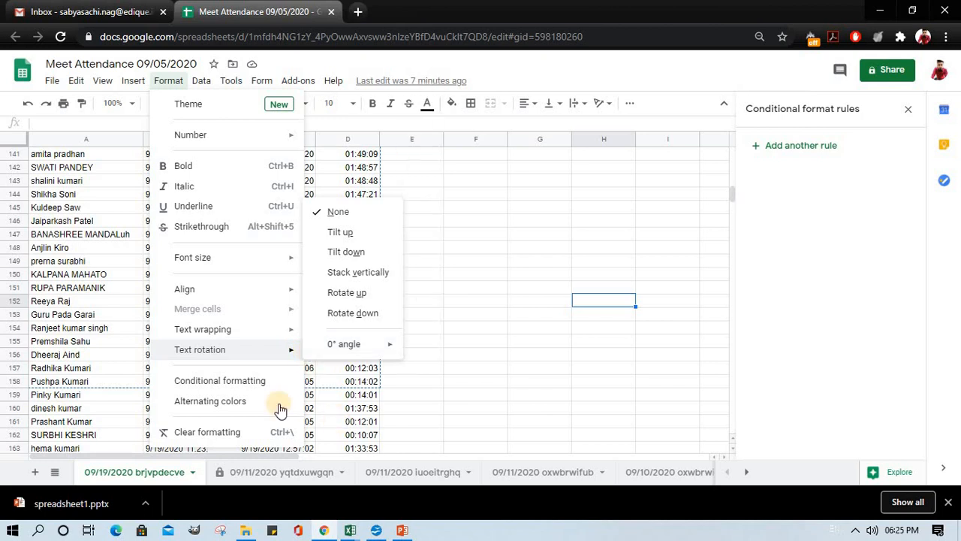
# - Start a conditional format rule for cell H152, compare its Single color and Color scale types, and show the single-color fill palette
pyautogui.click(252, 381)
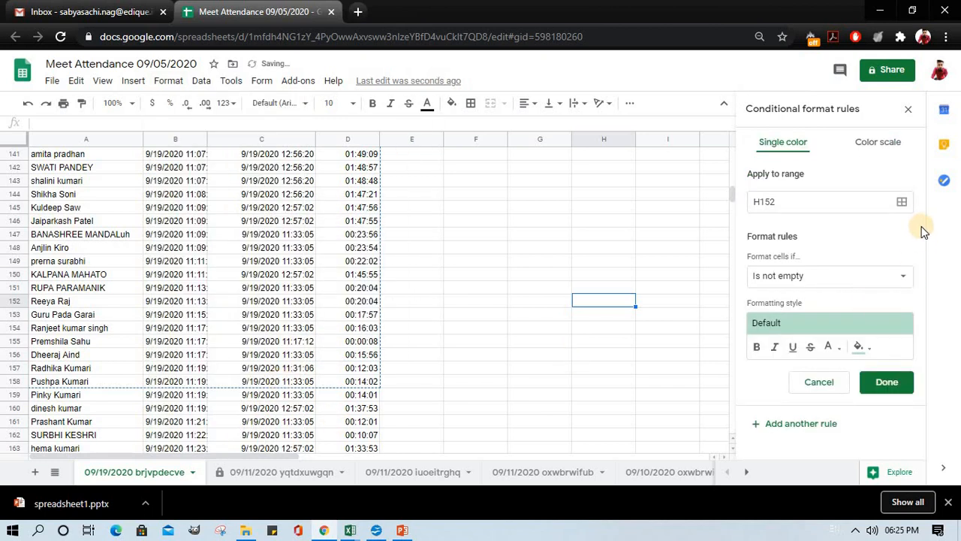
pyautogui.click(887, 143)
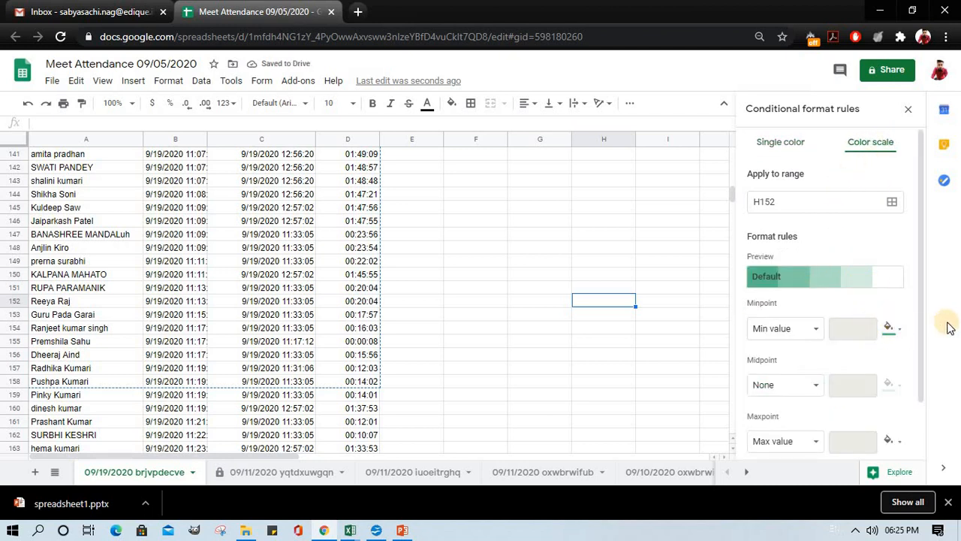
pyautogui.click(779, 141)
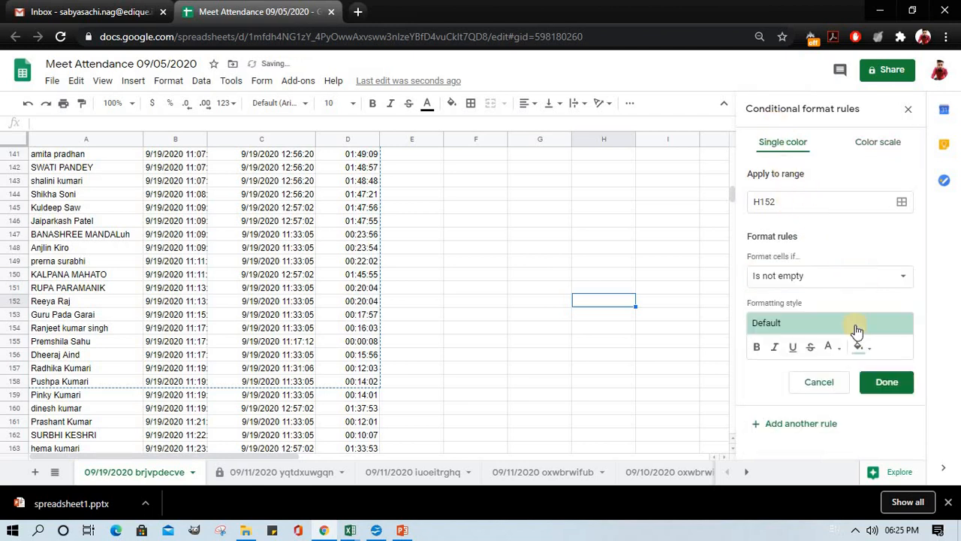
pyautogui.click(872, 347)
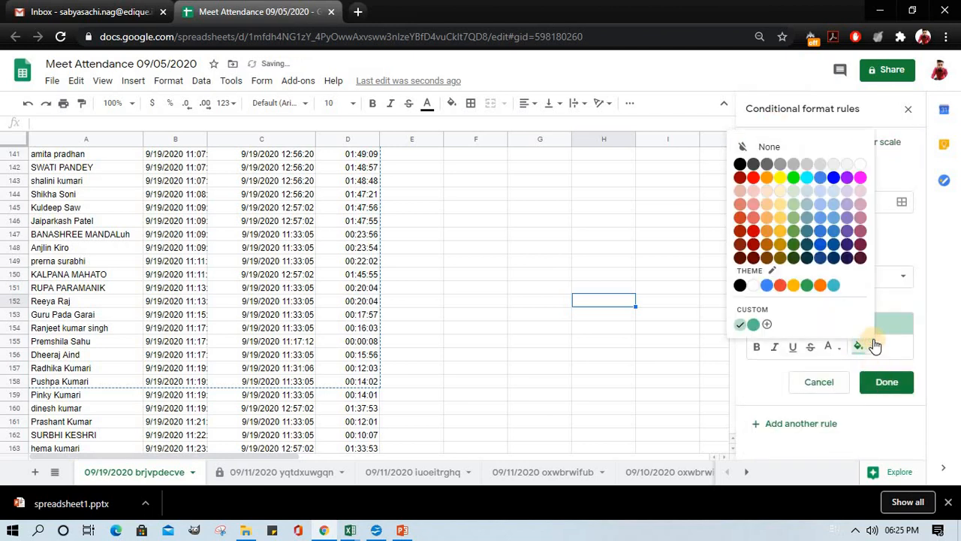
# - Switch the H152 rule to the default color scale and add another conditional format rule for the same cell
pyautogui.click(883, 142)
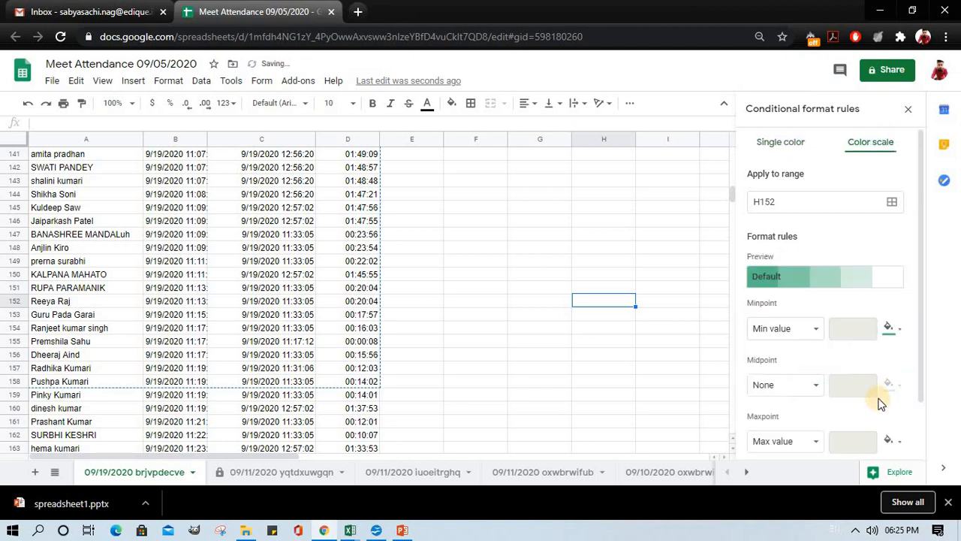
pyautogui.scroll(-1, 796, 398)
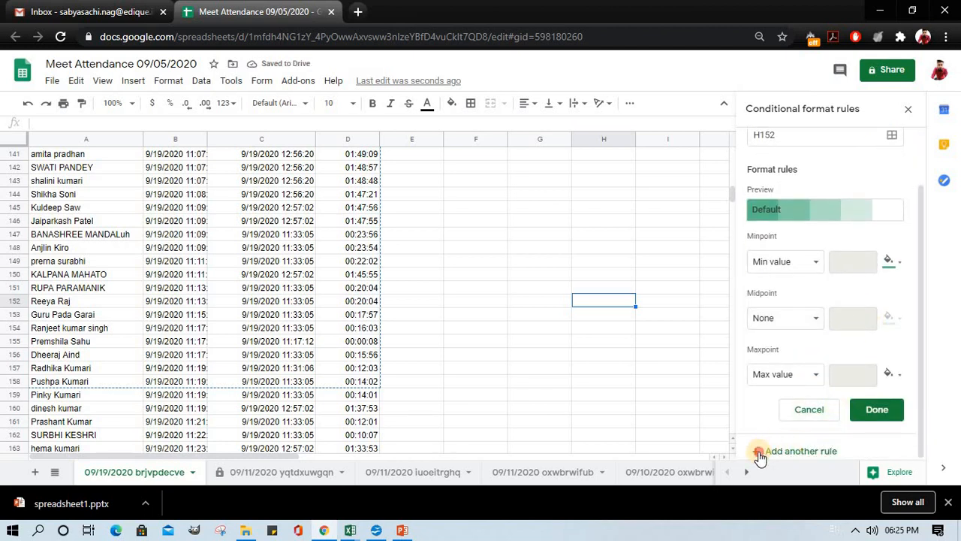
pyautogui.click(760, 452)
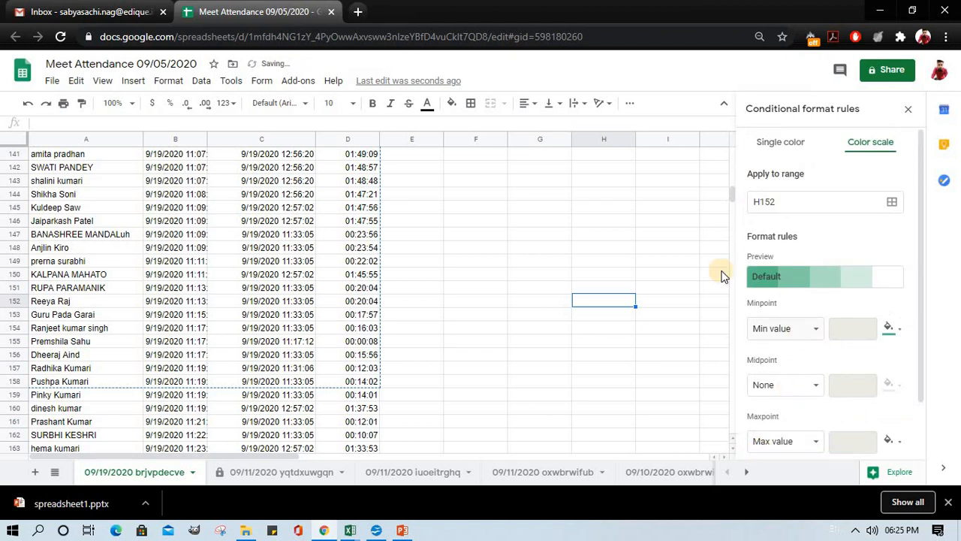
# - Review the available commands for the spreadsheet's linked form without running any of them
pyautogui.click(298, 83)
pyautogui.moveTo(260, 84)
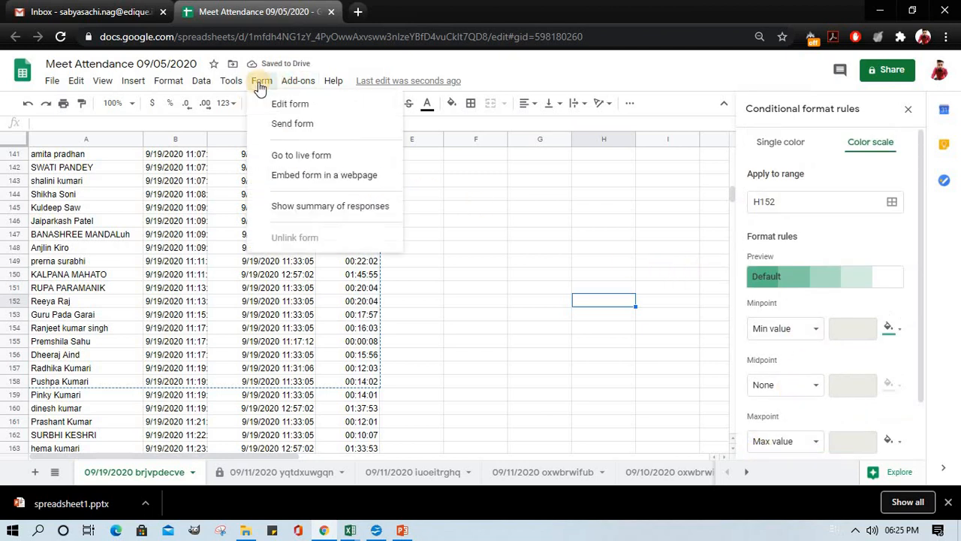
pyautogui.click(528, 345)
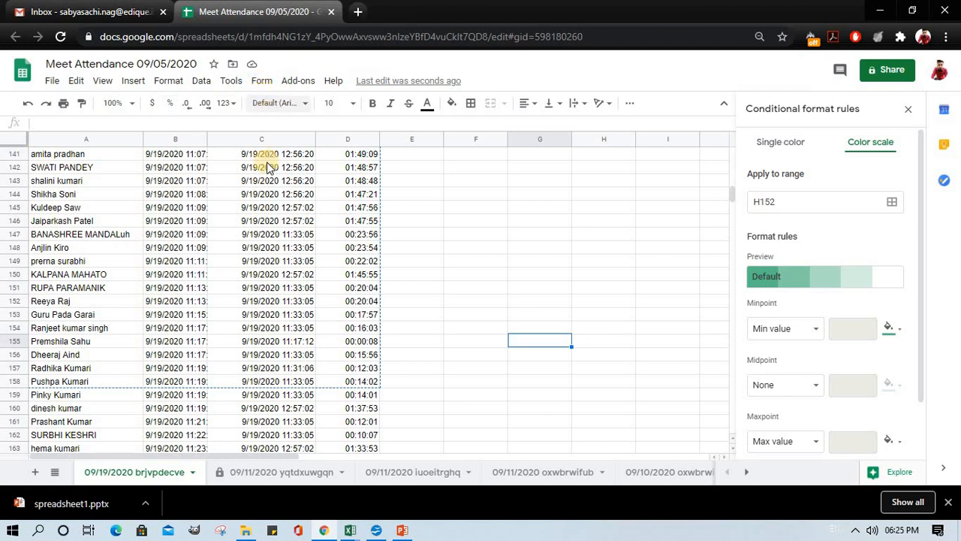
# - Switch to the Book1 workbook in Excel and display its review tools
pyautogui.moveTo(351, 531)
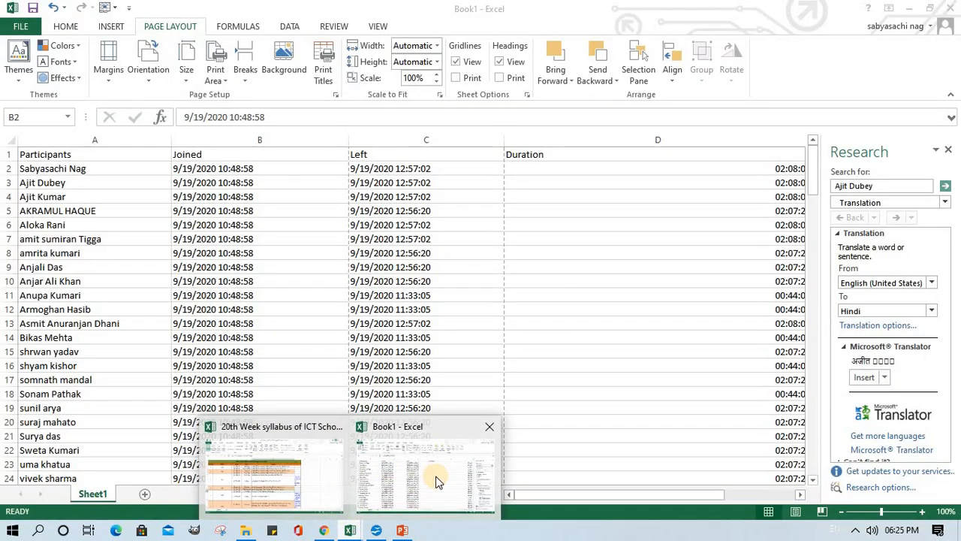
pyautogui.click(436, 478)
pyautogui.click(332, 26)
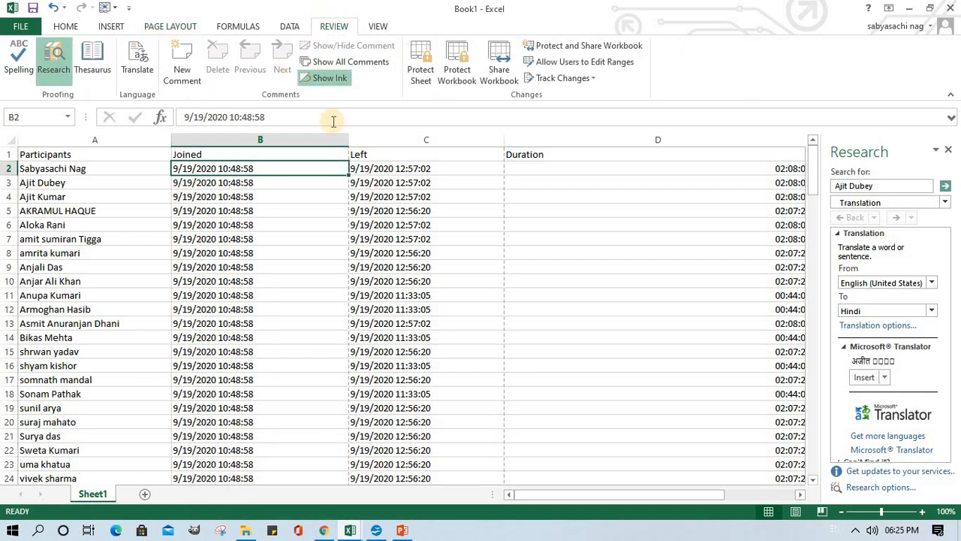